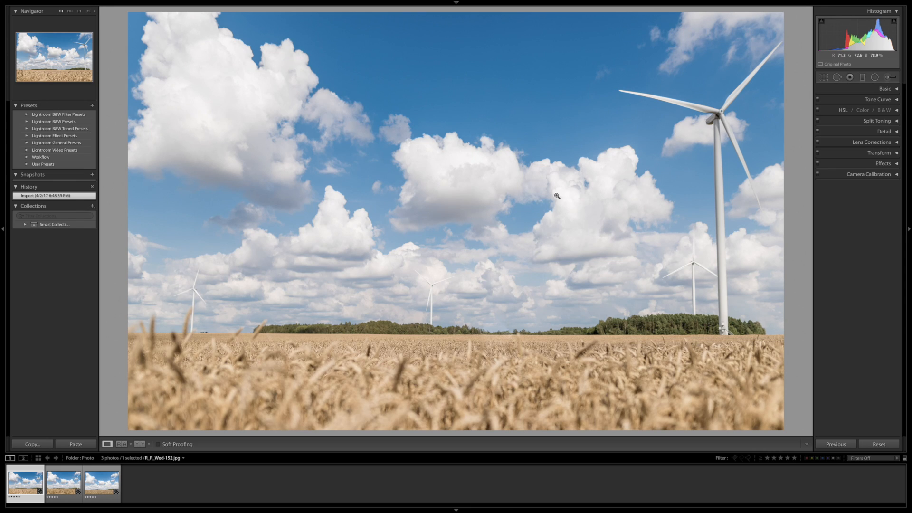
- Activate the Adjustment Brush and set its size to 22 and its feather to 38
{"action": "left_click", "coordinate": [885, 78]}
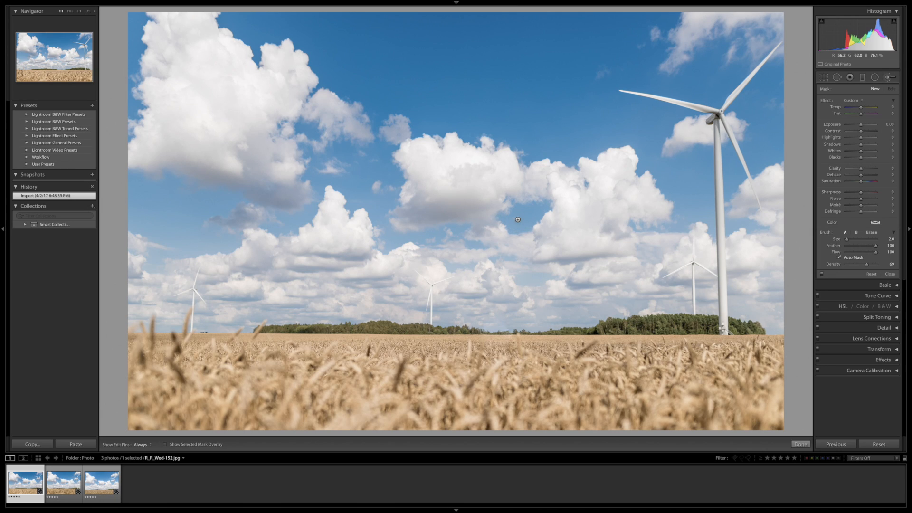
{"action": "scroll", "coordinate": [517, 219], "scroll_direction": "up", "scroll_amount": 10}
{"action": "left_click_drag", "start_coordinate": [854, 240], "coordinate": [853, 243]}
{"action": "scroll", "coordinate": [716, 205], "scroll_direction": "down", "scroll_amount": 3}
{"action": "key", "text": "shift"}
{"action": "key", "text": "shift+bracketright"}
{"action": "key", "text": "shift+bracketright"}
{"action": "mouse_move", "coordinate": [861, 247]}
{"action": "left_mouse_down"}
{"action": "mouse_move", "coordinate": [874, 247]}
{"action": "mouse_move", "coordinate": [848, 247]}
{"action": "mouse_move", "coordinate": [885, 248]}
{"action": "left_mouse_up"}
{"action": "left_click_drag", "start_coordinate": [869, 248], "coordinate": [857, 247]}
- Paint over the large clouds and the blue sky between them with exposure at 2.17 and brush density at 27
{"action": "left_click_drag", "start_coordinate": [865, 128], "coordinate": [874, 128]}
{"action": "left_click", "coordinate": [854, 265]}
{"action": "key", "text": "h"}
{"action": "mouse_move", "coordinate": [246, 161]}
{"action": "left_mouse_down"}
{"action": "mouse_move", "coordinate": [234, 163]}
{"action": "mouse_move", "coordinate": [667, 186]}
{"action": "left_mouse_up"}
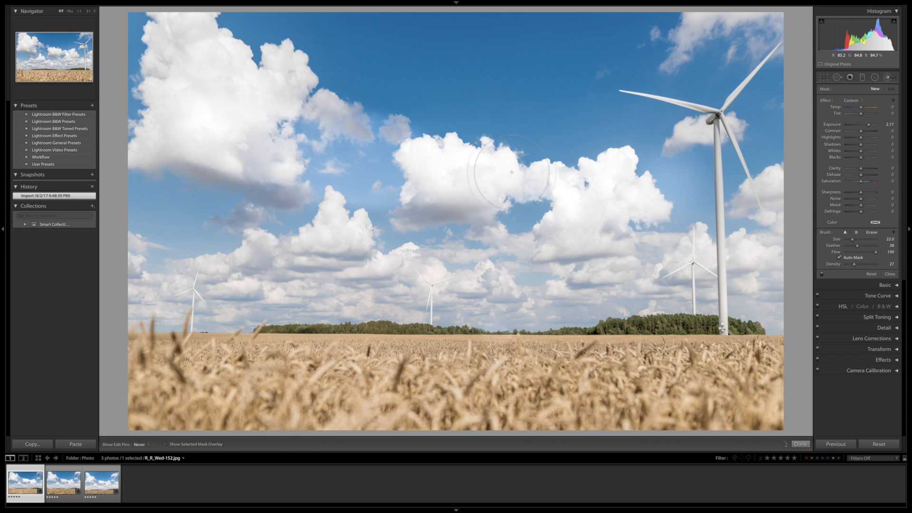
{"action": "mouse_move", "coordinate": [590, 189]}
{"action": "left_mouse_down"}
{"action": "mouse_move", "coordinate": [551, 158]}
{"action": "mouse_move", "coordinate": [477, 141]}
{"action": "mouse_move", "coordinate": [471, 157]}
{"action": "mouse_move", "coordinate": [486, 153]}
{"action": "mouse_move", "coordinate": [390, 134]}
{"action": "mouse_move", "coordinate": [260, 129]}
{"action": "mouse_move", "coordinate": [656, 201]}
{"action": "mouse_move", "coordinate": [257, 138]}
{"action": "mouse_move", "coordinate": [591, 187]}
{"action": "left_mouse_up"}
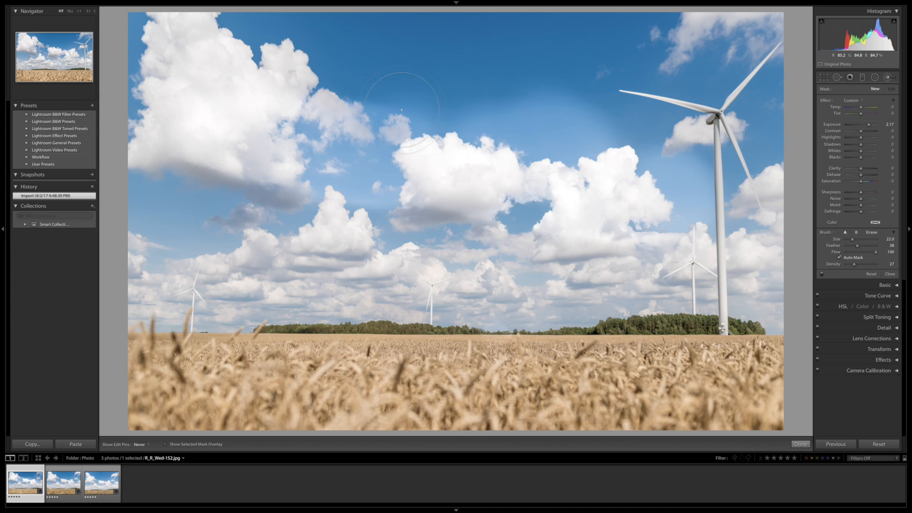
{"action": "mouse_move", "coordinate": [420, 157]}
{"action": "left_mouse_down"}
{"action": "mouse_move", "coordinate": [595, 188]}
{"action": "mouse_move", "coordinate": [481, 170]}
{"action": "left_mouse_up"}
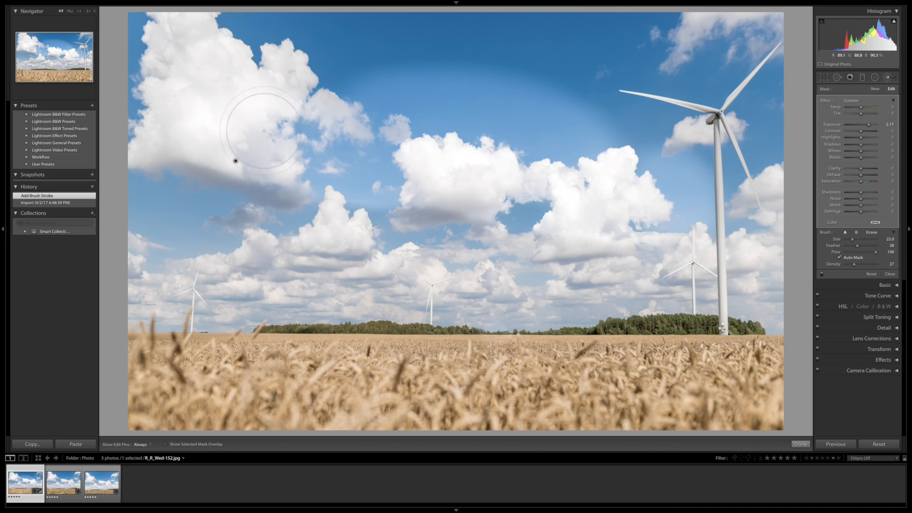
- Set the brush density to 100, paint across the lower clouds, and remove the brush adjustment
{"action": "left_click_drag", "start_coordinate": [875, 265], "coordinate": [882, 265]}
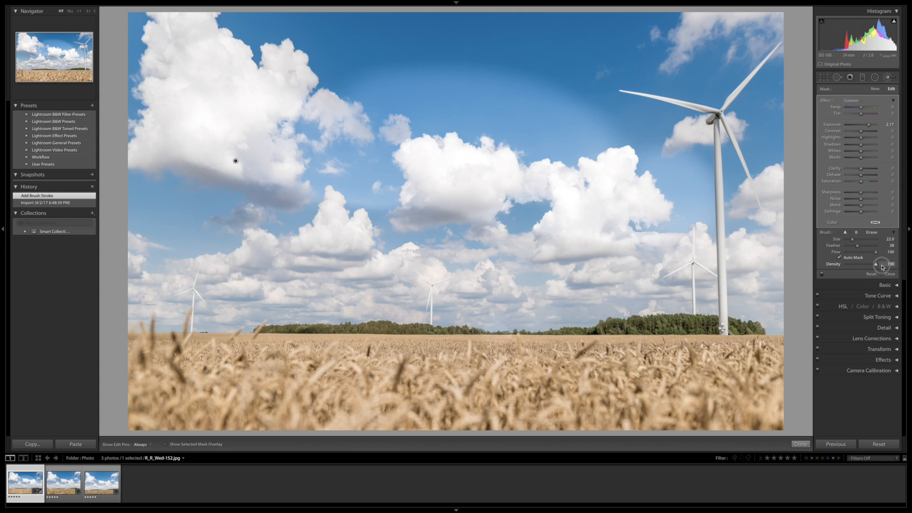
{"action": "left_click_drag", "start_coordinate": [257, 267], "coordinate": [550, 265]}
{"action": "mouse_move", "coordinate": [198, 263]}
{"action": "left_mouse_down"}
{"action": "mouse_move", "coordinate": [352, 276]}
{"action": "mouse_move", "coordinate": [506, 264]}
{"action": "left_mouse_up"}
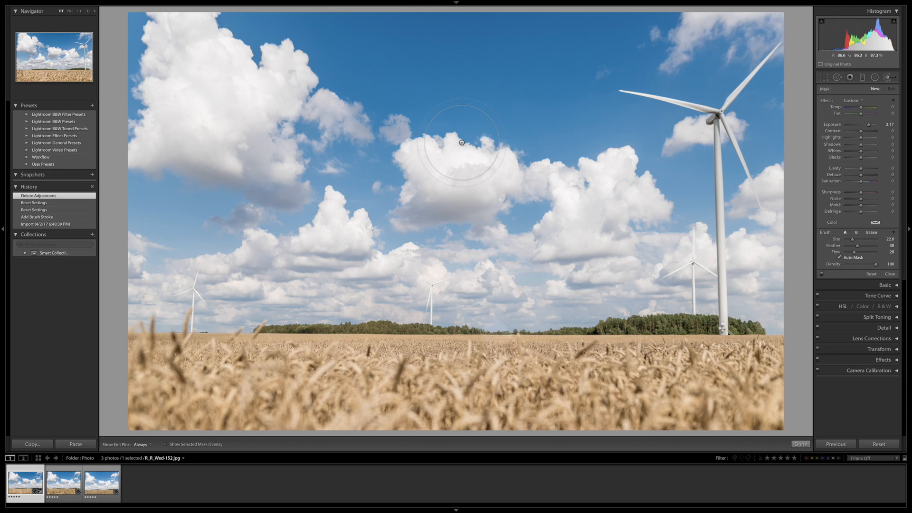
- Paint a brightening band across the blue sky above the clouds with the brush flow at 28
{"action": "key", "text": "h"}
{"action": "mouse_move", "coordinate": [380, 64]}
{"action": "left_mouse_down"}
{"action": "mouse_move", "coordinate": [620, 85]}
{"action": "mouse_move", "coordinate": [327, 64]}
{"action": "mouse_move", "coordinate": [608, 86]}
{"action": "mouse_move", "coordinate": [346, 71]}
{"action": "left_mouse_up"}
{"action": "mouse_move", "coordinate": [552, 88]}
{"action": "left_mouse_down"}
{"action": "mouse_move", "coordinate": [597, 89]}
{"action": "mouse_move", "coordinate": [338, 70]}
{"action": "mouse_move", "coordinate": [610, 91]}
{"action": "mouse_move", "coordinate": [320, 61]}
{"action": "mouse_move", "coordinate": [483, 75]}
{"action": "left_mouse_up"}
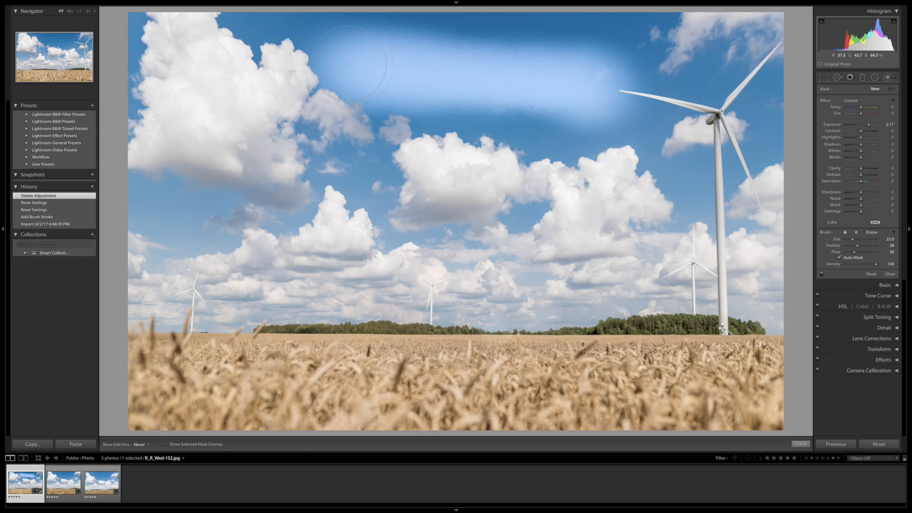
{"action": "left_click_drag", "start_coordinate": [628, 86], "coordinate": [629, 87]}
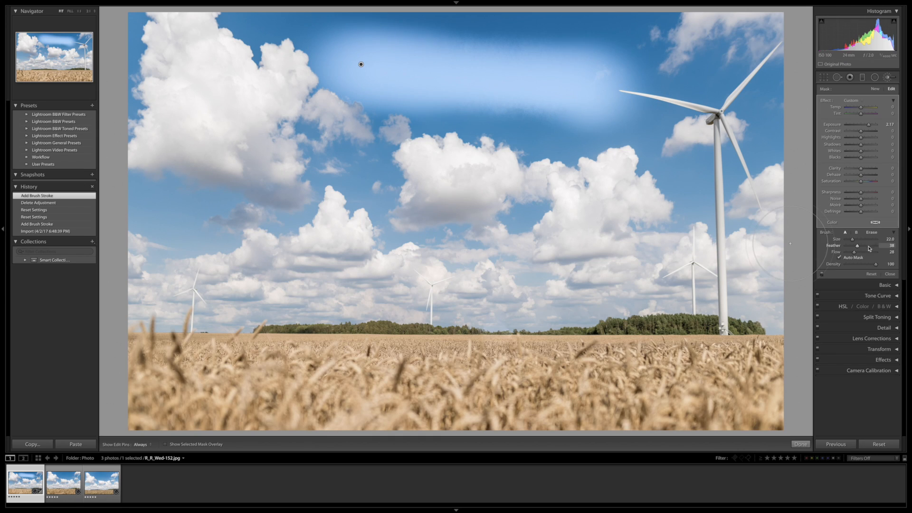
- Set the brush flow to 100 and paint a second band across the sky and cloud tops below the first
{"action": "left_click_drag", "start_coordinate": [854, 252], "coordinate": [911, 252]}
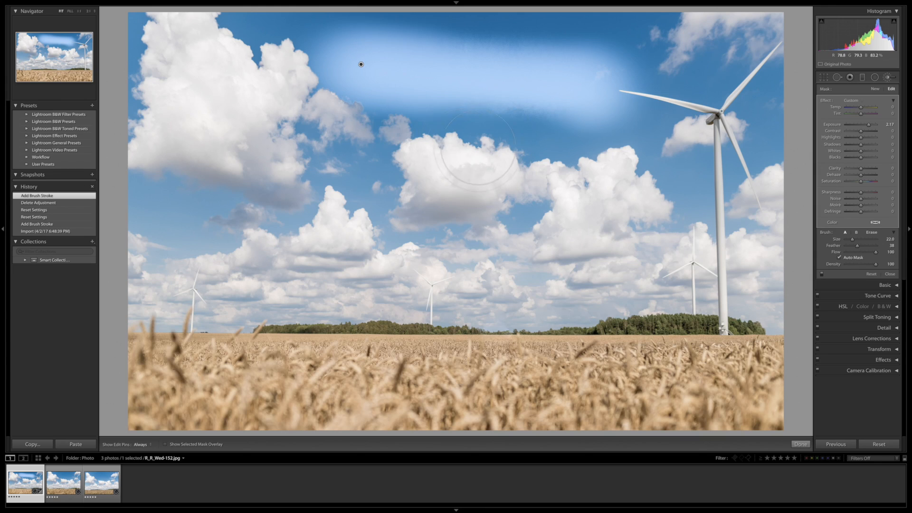
{"action": "key", "text": "h"}
{"action": "left_click_drag", "start_coordinate": [618, 149], "coordinate": [367, 138]}
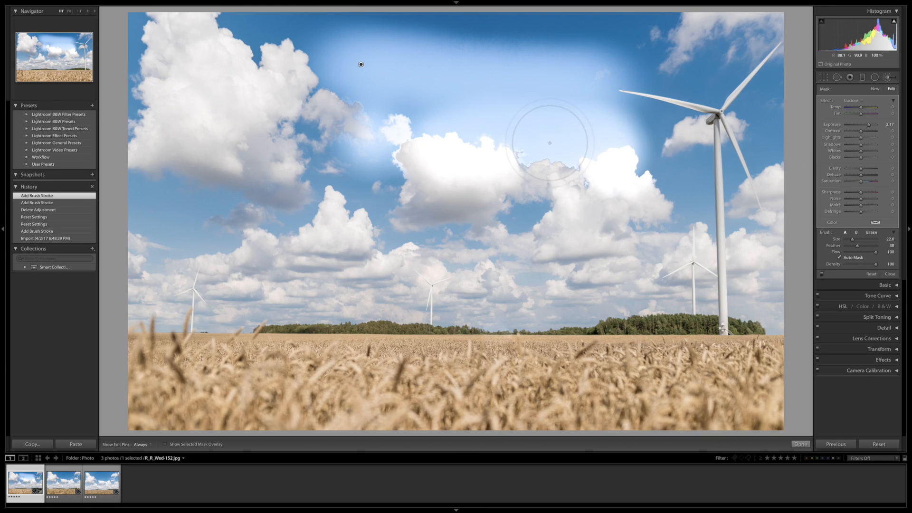
- Lower the brush flow to 31 and paint repeated strokes across the middle band of clouds
{"action": "left_click", "coordinate": [854, 253]}
{"action": "mouse_move", "coordinate": [646, 236]}
{"action": "left_mouse_down"}
{"action": "mouse_move", "coordinate": [589, 228]}
{"action": "mouse_move", "coordinate": [456, 245]}
{"action": "mouse_move", "coordinate": [235, 242]}
{"action": "left_mouse_up"}
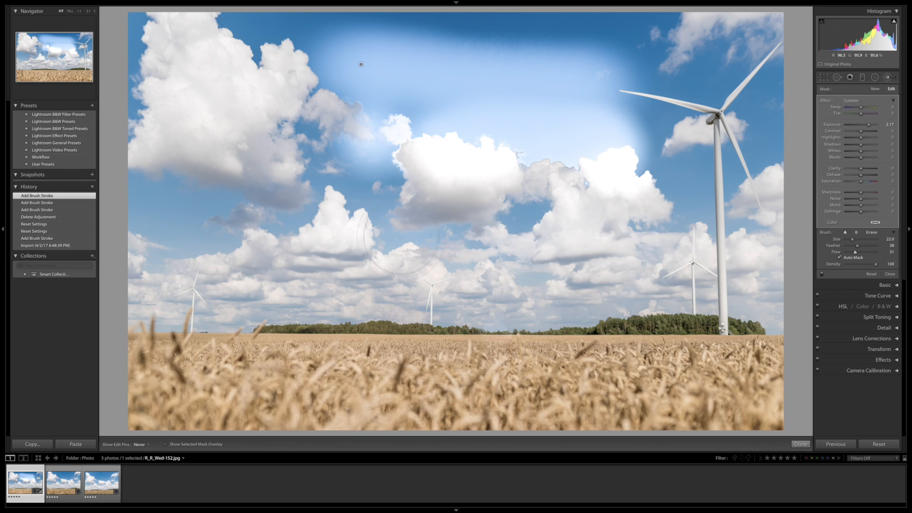
{"action": "key", "text": "h"}
{"action": "left_click", "coordinate": [573, 239]}
{"action": "key", "text": "h"}
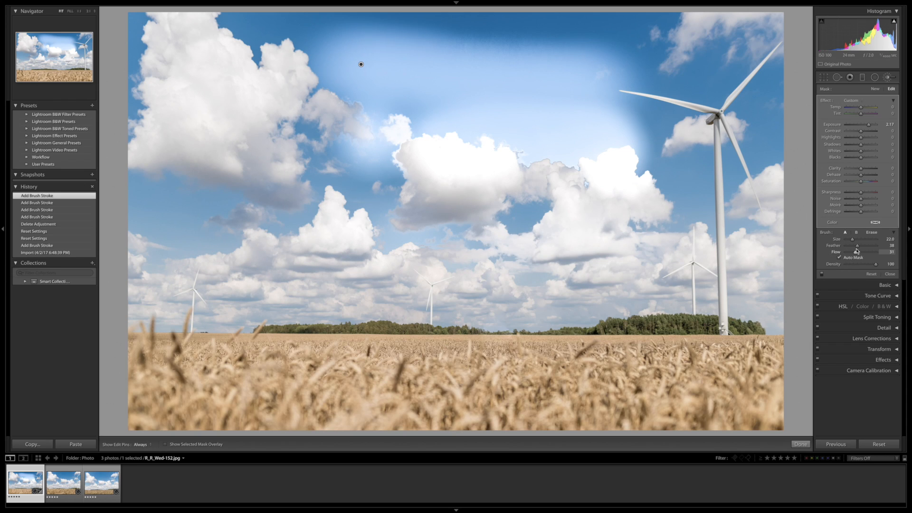
{"action": "key", "text": "h"}
{"action": "left_click_drag", "start_coordinate": [471, 243], "coordinate": [401, 240]}
{"action": "key", "text": "h"}
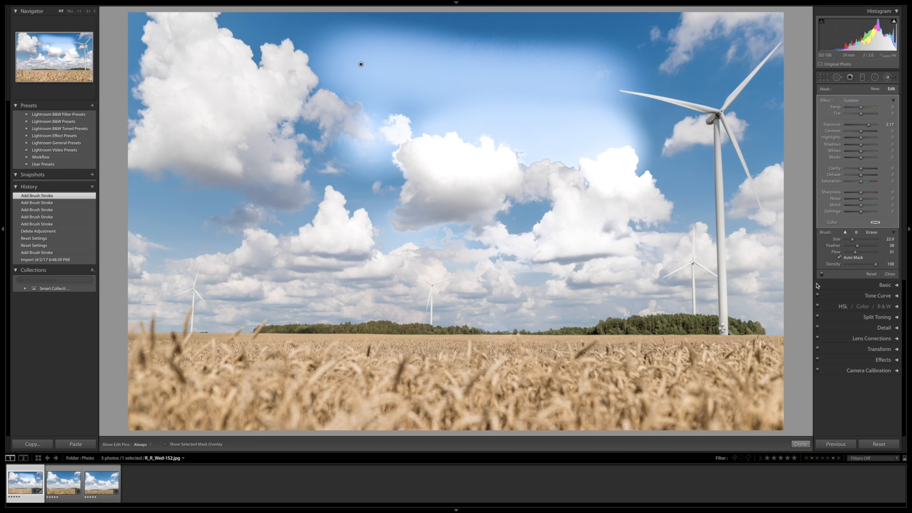
- Paint over the low clouds with the brush density at 23 and delete the whole brush adjustment
{"action": "left_click_drag", "start_coordinate": [875, 265], "coordinate": [853, 264]}
{"action": "key", "text": "h"}
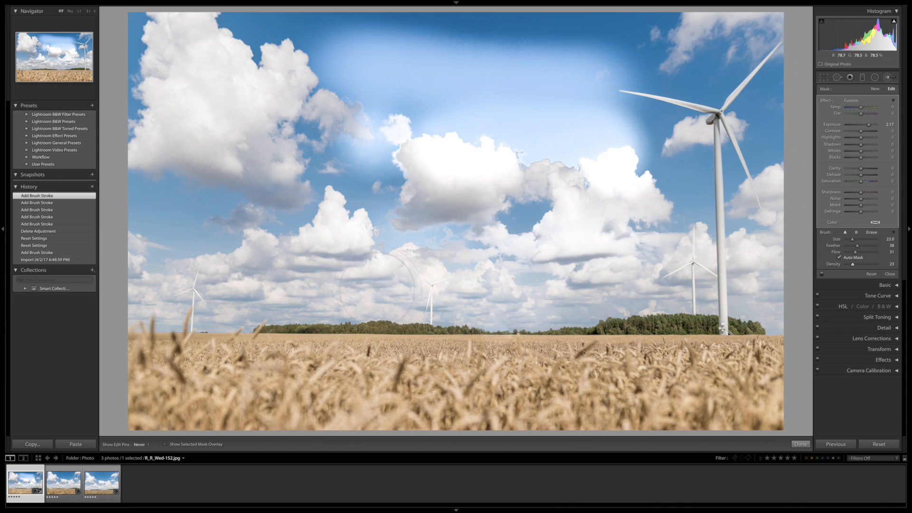
{"action": "left_click_drag", "start_coordinate": [534, 291], "coordinate": [505, 278]}
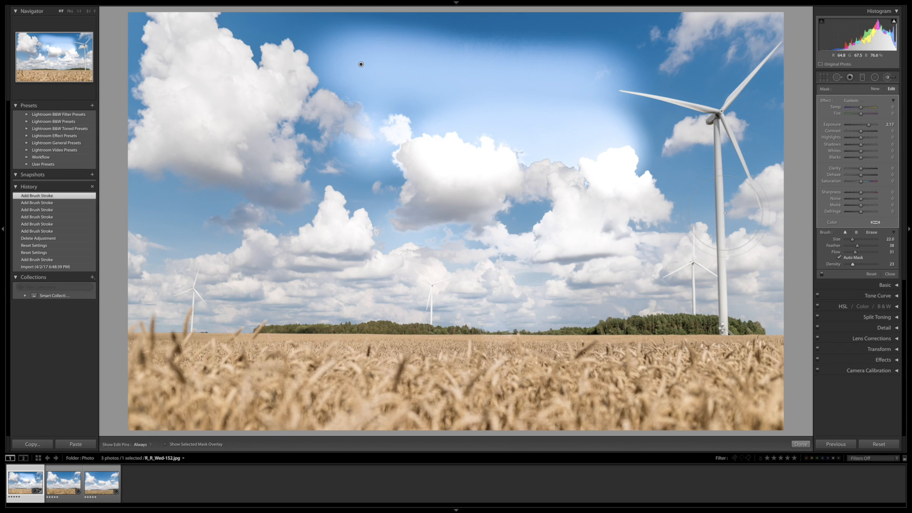
{"action": "key", "text": "Delete"}
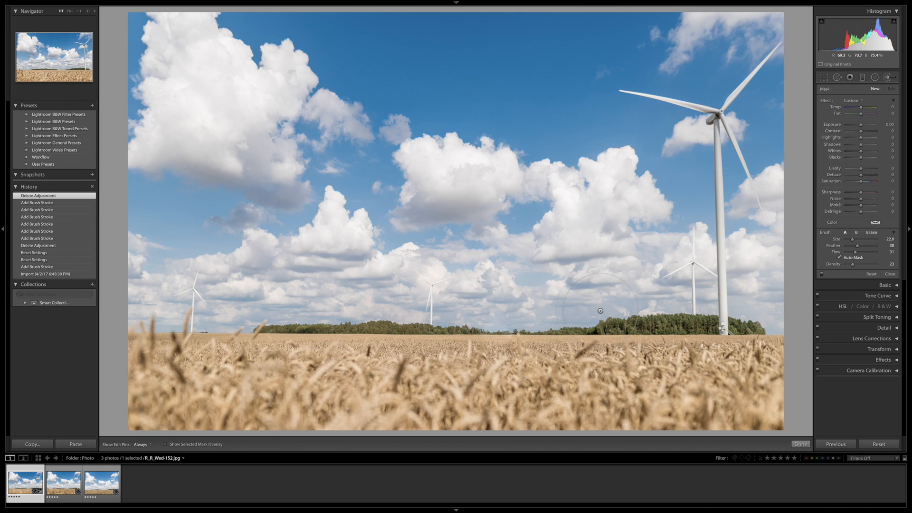
- Paint a new brush mask on the trees beside the large turbine with brush size 6 and show the mask overlay
{"action": "scroll", "coordinate": [600, 305], "scroll_direction": "down", "scroll_amount": 5}
{"action": "key", "text": "h"}
{"action": "left_click_drag", "start_coordinate": [710, 328], "coordinate": [684, 325]}
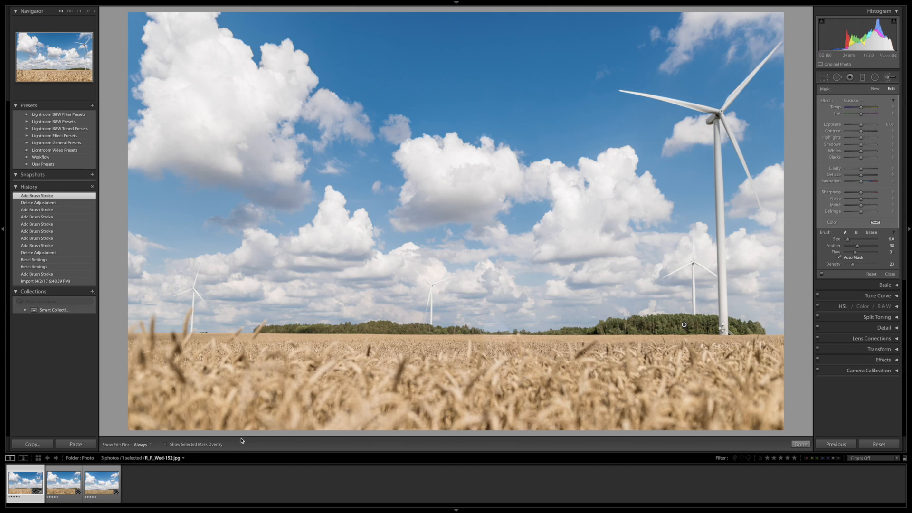
{"action": "left_click", "coordinate": [166, 445]}
- Set the brush flow and density to 100 and paint the mask over the tree cluster on both sides of the large turbine
{"action": "left_click_drag", "start_coordinate": [856, 254], "coordinate": [898, 268]}
{"action": "mouse_move", "coordinate": [706, 326]}
{"action": "left_mouse_down"}
{"action": "mouse_move", "coordinate": [615, 327]}
{"action": "mouse_move", "coordinate": [696, 325]}
{"action": "left_mouse_up"}
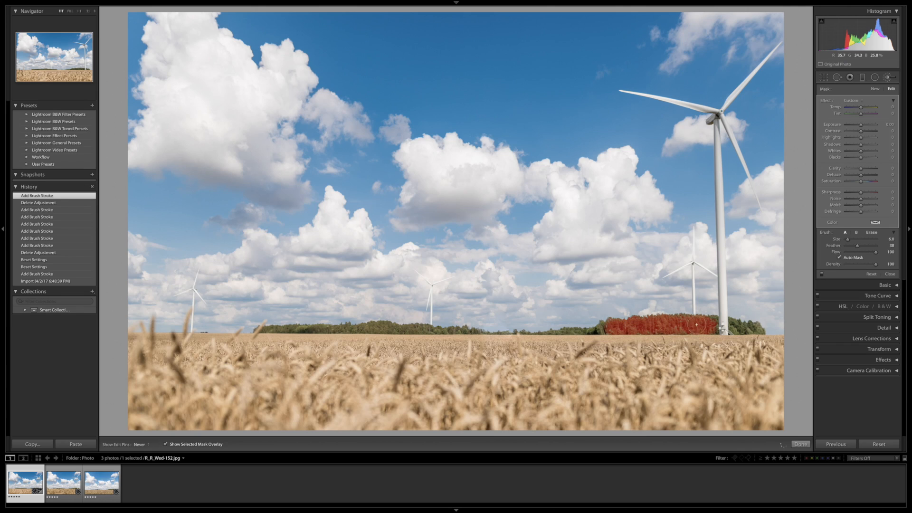
{"action": "left_click_drag", "start_coordinate": [697, 325], "coordinate": [705, 324]}
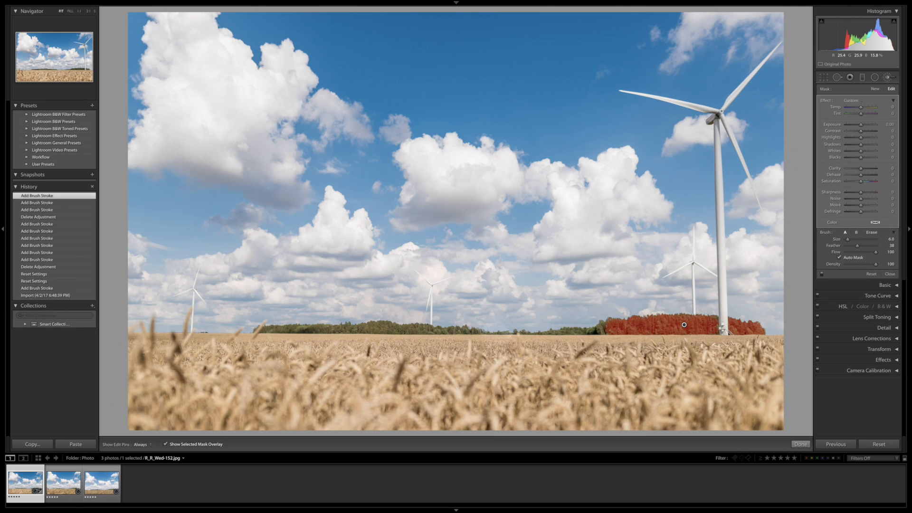
- Extend the mask from the tree cluster leftward along the thin stretch of trees on the horizon
{"action": "left_click_drag", "start_coordinate": [605, 329], "coordinate": [543, 332]}
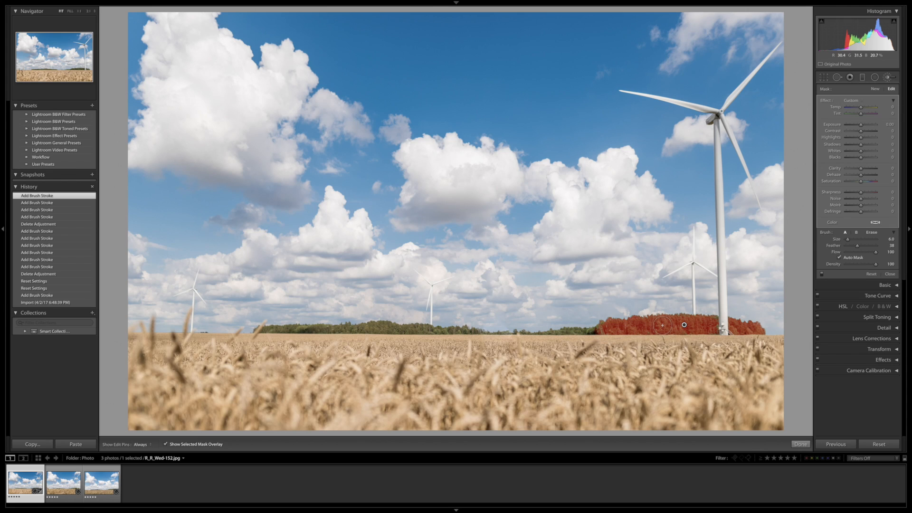
{"action": "key", "text": "h"}
{"action": "left_click_drag", "start_coordinate": [596, 329], "coordinate": [576, 330]}
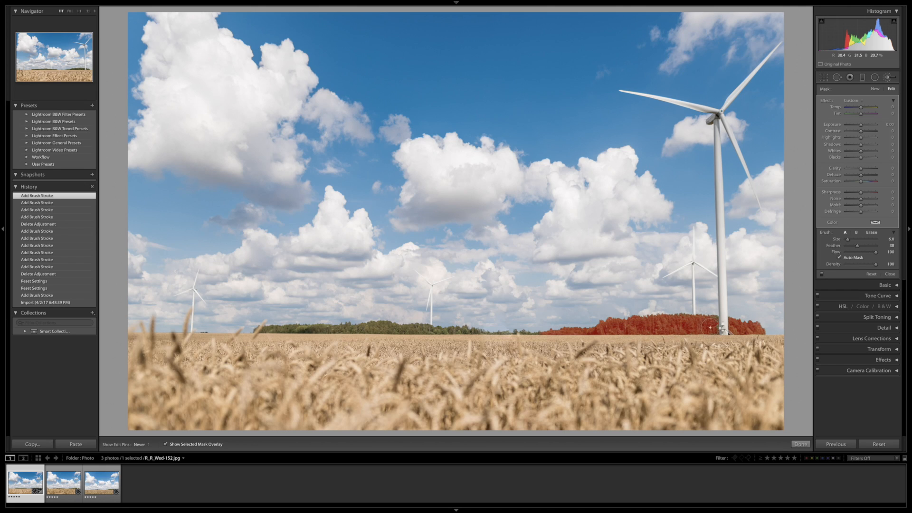
{"action": "left_click_drag", "start_coordinate": [713, 322], "coordinate": [680, 323]}
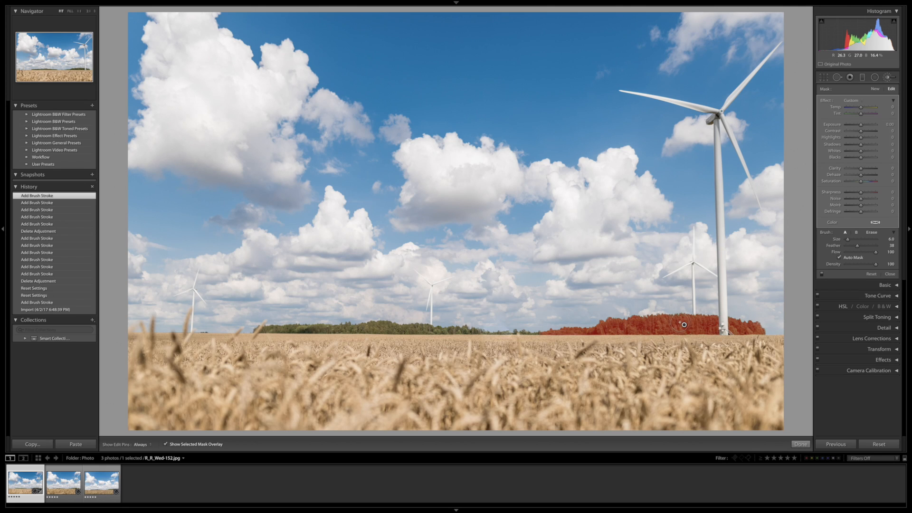
- Paint the mask over the remaining distant treeline on the left half of the horizon with Auto Mask enabled
{"action": "left_click", "coordinate": [839, 258]}
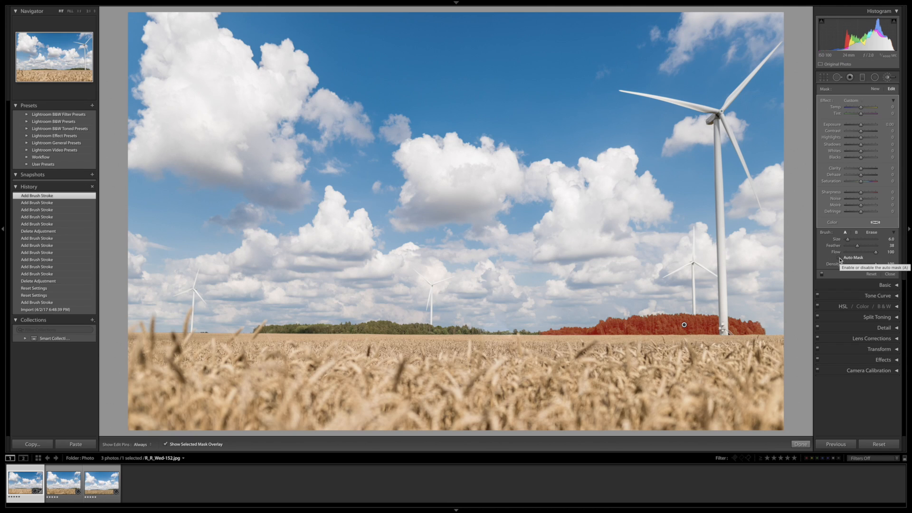
{"action": "left_click", "coordinate": [840, 259]}
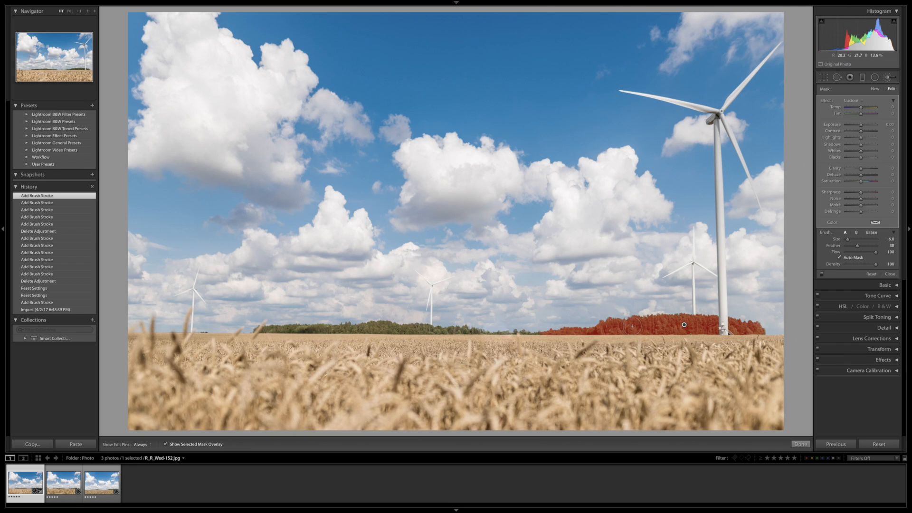
{"action": "key", "text": "h"}
{"action": "left_click_drag", "start_coordinate": [479, 333], "coordinate": [258, 329]}
{"action": "key", "text": "h"}
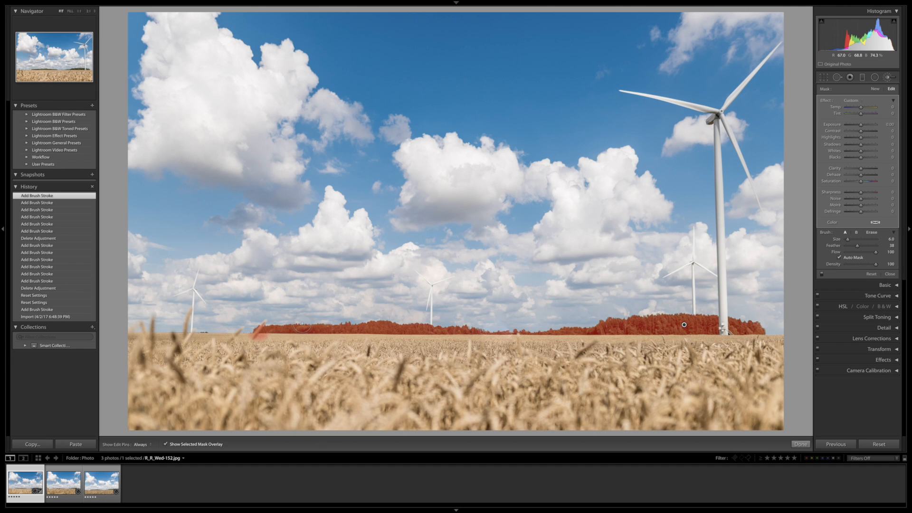
- Erase the mask spill at the left end of the treeline with brush size 9 and hide the mask overlay
{"action": "key", "text": "alt"}
{"action": "key", "text": "h"}
{"action": "mouse_move", "coordinate": [255, 337]}
{"action": "left_mouse_down"}
{"action": "mouse_move", "coordinate": [270, 337]}
{"action": "mouse_move", "coordinate": [256, 336]}
{"action": "mouse_move", "coordinate": [270, 314]}
{"action": "left_mouse_up"}
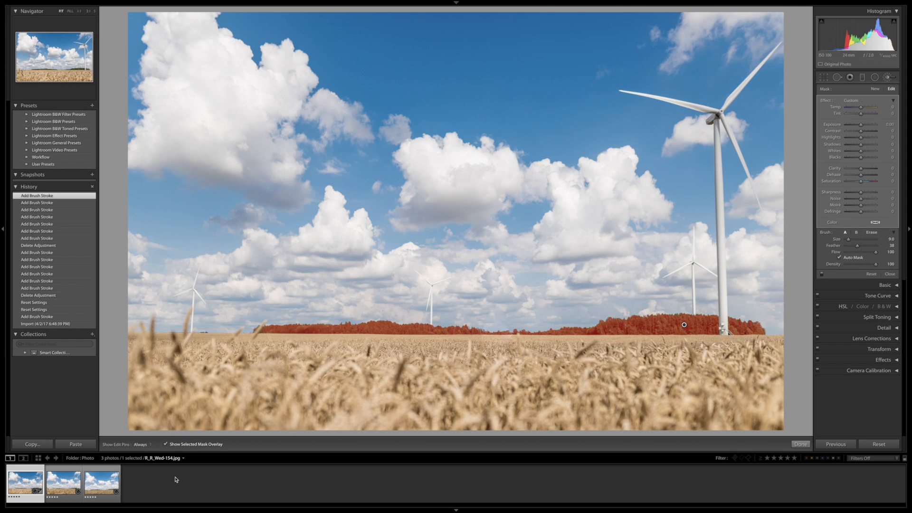
{"action": "left_click", "coordinate": [165, 444]}
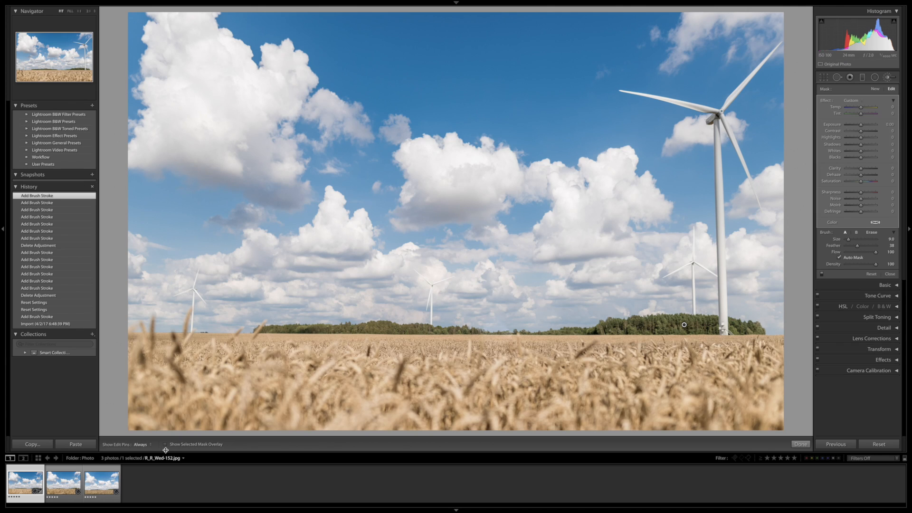
- Set the masked trees' exposure to 2.61, contrast to 58, shadows to −73 and whites to 59
{"action": "left_click", "coordinate": [870, 125]}
{"action": "left_click", "coordinate": [870, 132]}
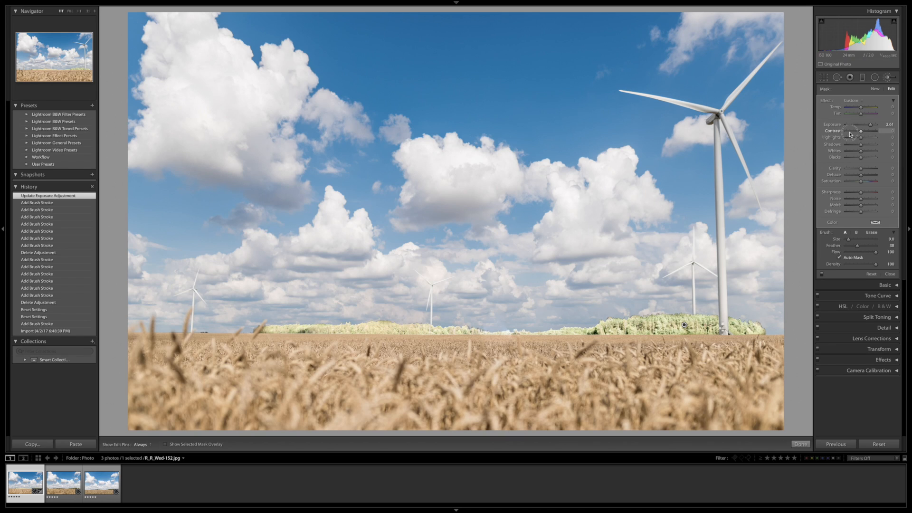
{"action": "left_click", "coordinate": [850, 146]}
{"action": "left_click", "coordinate": [870, 152]}
- Set the masked trees' tint to 62 and temperature to 67, and reset their exposure to zero
{"action": "left_click", "coordinate": [869, 114]}
{"action": "left_click", "coordinate": [870, 107]}
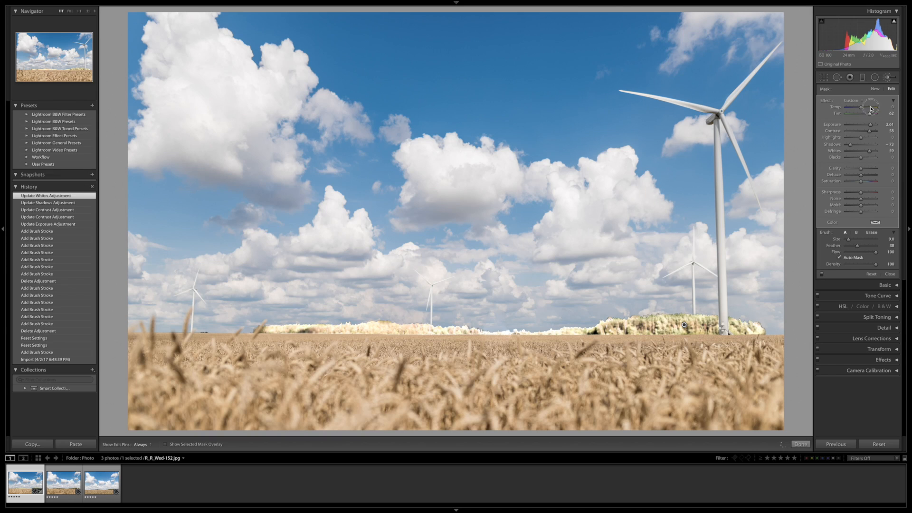
{"action": "double_click", "coordinate": [837, 125]}
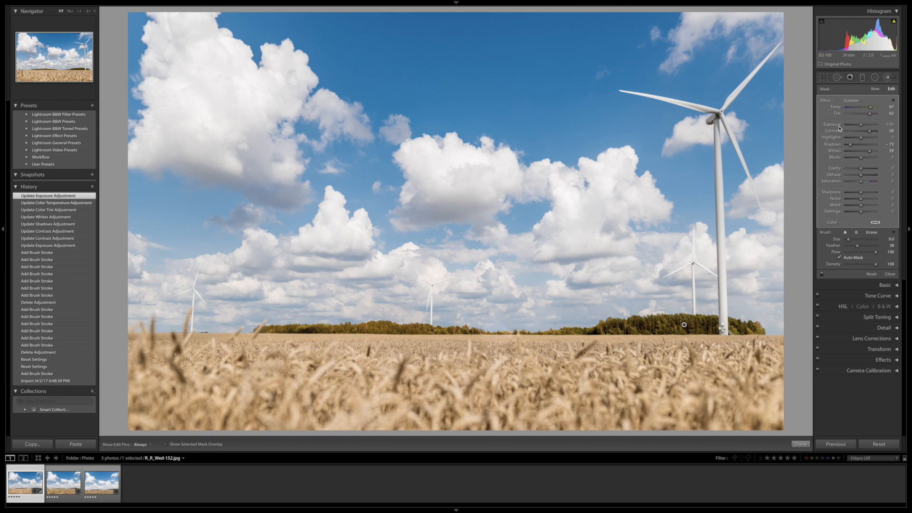
- Try tint −100 and temperature −100, followed by tint 100, on the masked trees, and reset both sliders to zero
{"action": "left_click_drag", "start_coordinate": [870, 114], "coordinate": [844, 117]}
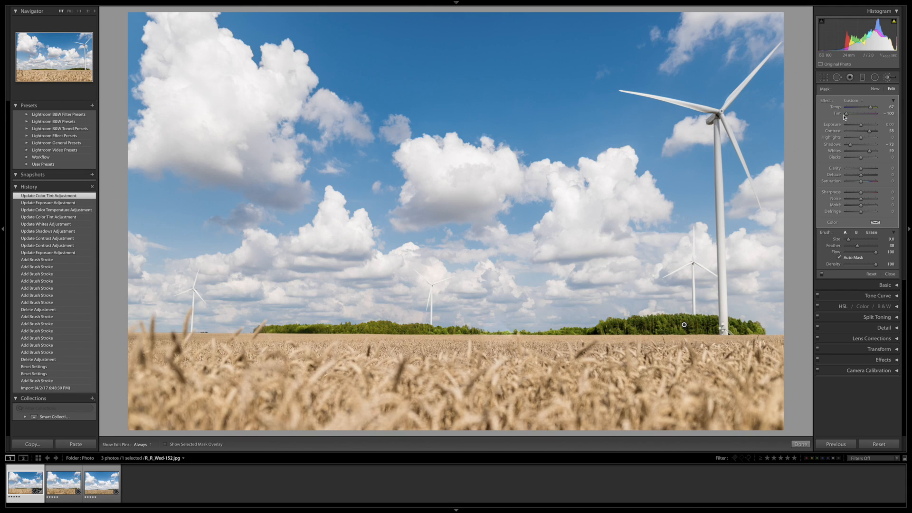
{"action": "left_click", "coordinate": [847, 107]}
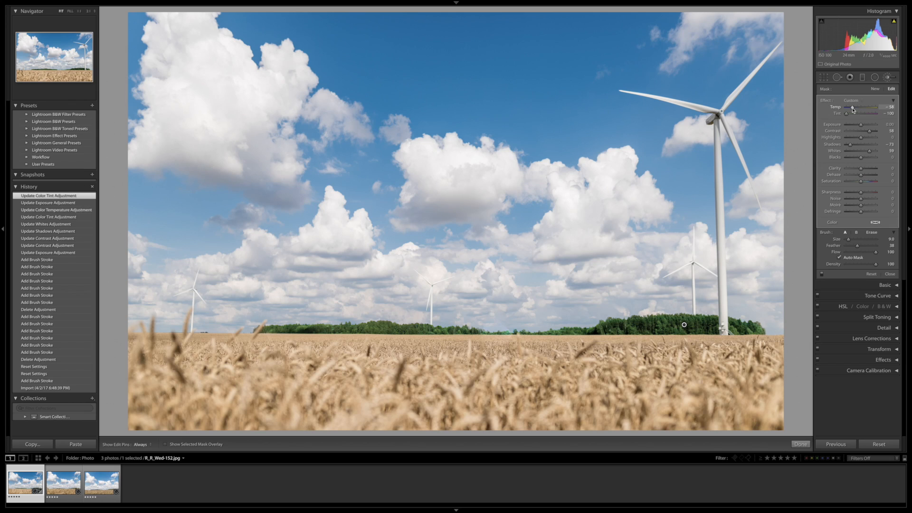
{"action": "left_click_drag", "start_coordinate": [847, 110], "coordinate": [844, 111]}
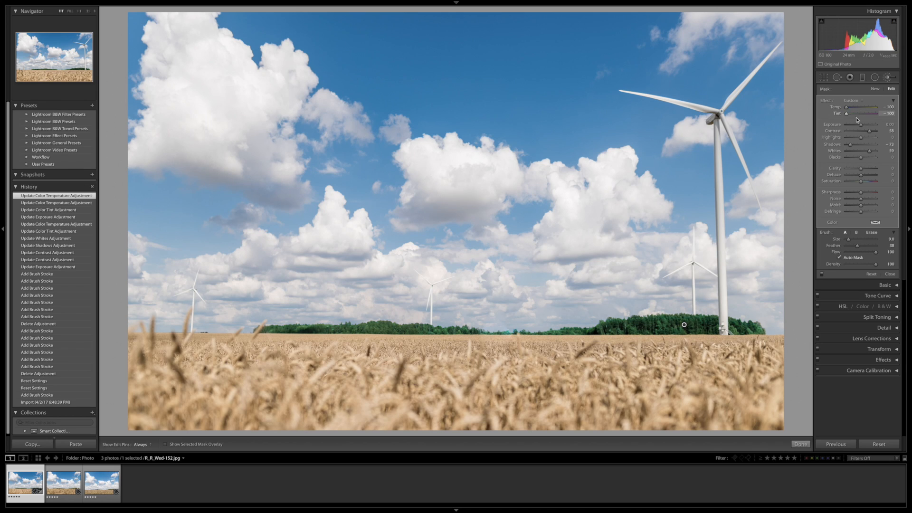
{"action": "left_click", "coordinate": [875, 115]}
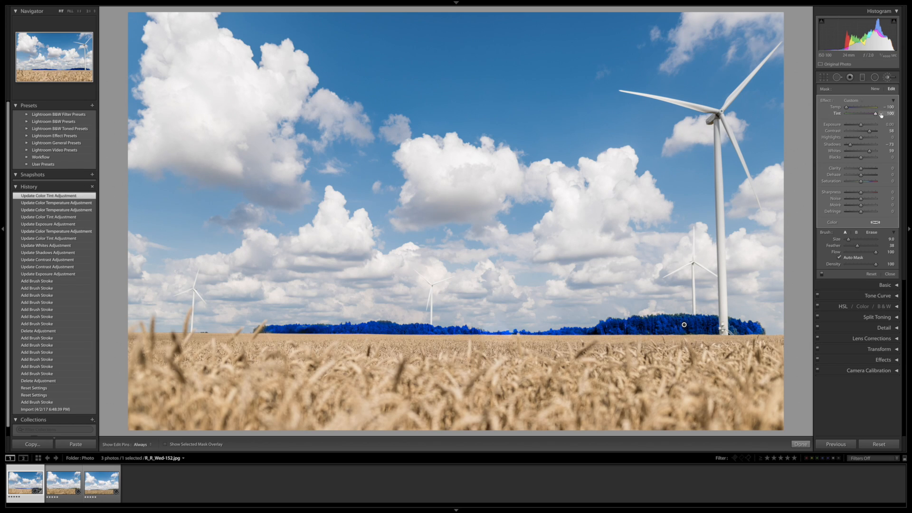
{"action": "double_click", "coordinate": [837, 114]}
{"action": "double_click", "coordinate": [837, 108]}
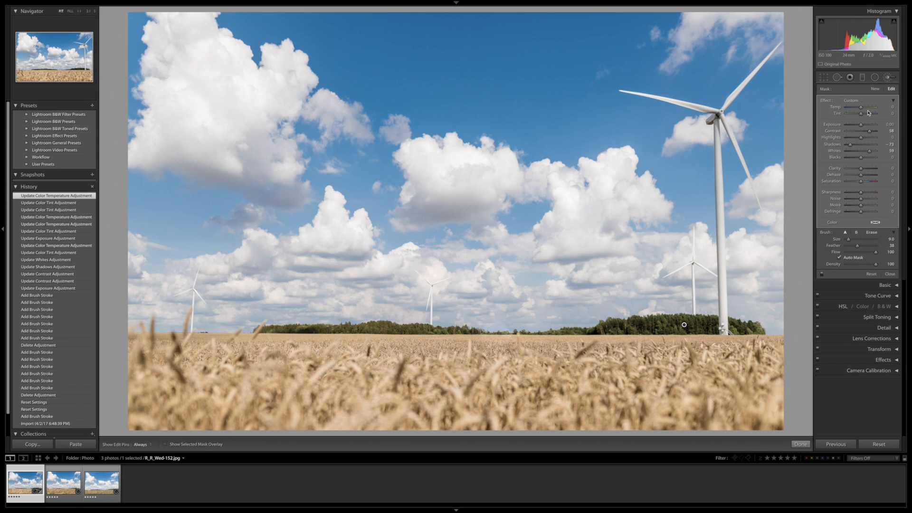
- Set the masked trees' tint to −56, contrast to 13, shadows to −57, whites to −11, clarity to 18, dehaze to 2 and saturation to 16
{"action": "left_click", "coordinate": [851, 114]}
{"action": "left_click_drag", "start_coordinate": [860, 131], "coordinate": [863, 184]}
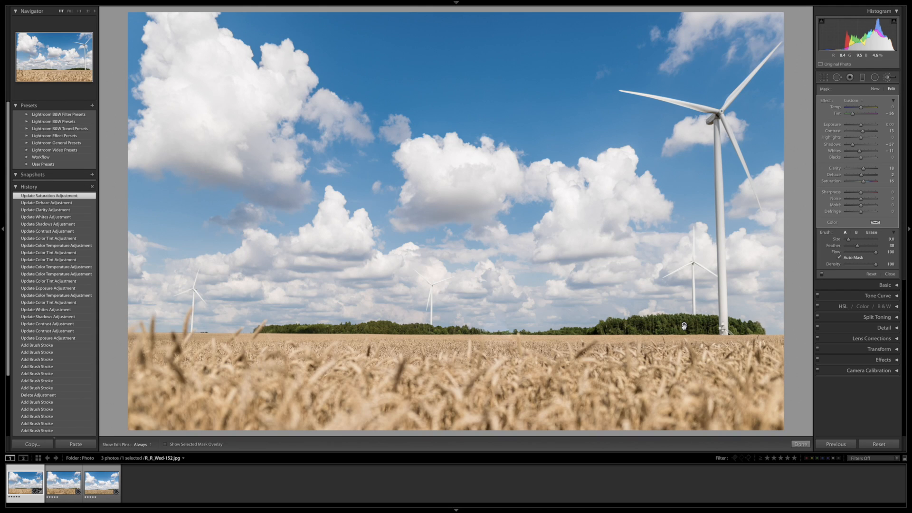
- Scale the overall strength of the tree adjustment's settings slightly, directly from its edit pin on the photo
{"action": "mouse_move", "coordinate": [684, 326]}
{"action": "key", "text": "alt"}
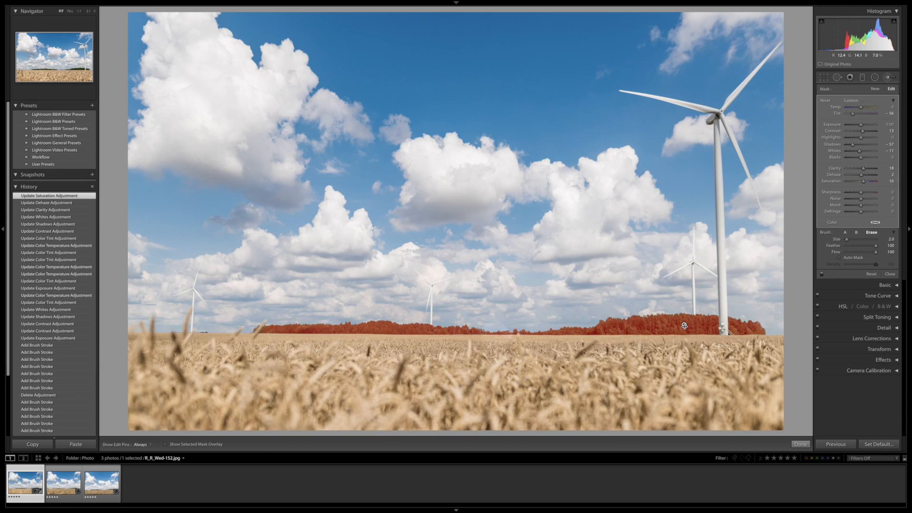
{"action": "mouse_move", "coordinate": [684, 326]}
{"action": "left_mouse_down"}
{"action": "mouse_move", "coordinate": [592, 327]}
{"action": "mouse_move", "coordinate": [731, 328]}
{"action": "mouse_move", "coordinate": [684, 328]}
{"action": "left_mouse_up"}
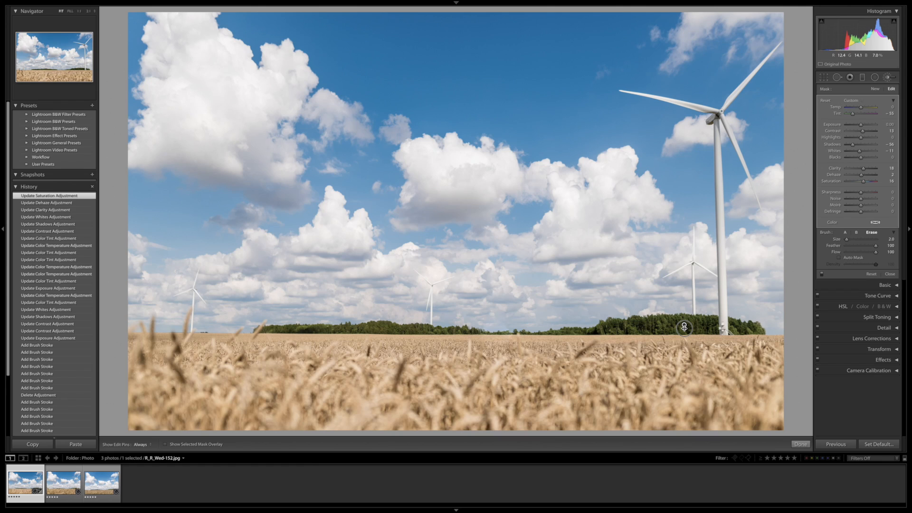
{"action": "left_click_drag", "start_coordinate": [684, 327], "coordinate": [684, 327]}
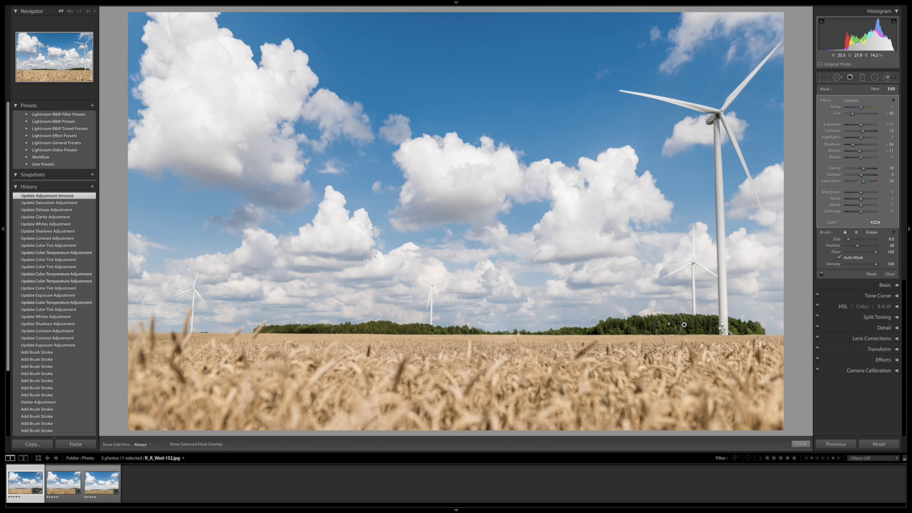
- Collapse the tree adjustment's effects to a single Amount control, try amounts 53 and 1, and set it to 100
{"action": "mouse_move", "coordinate": [685, 325]}
{"action": "left_click", "coordinate": [894, 101]}
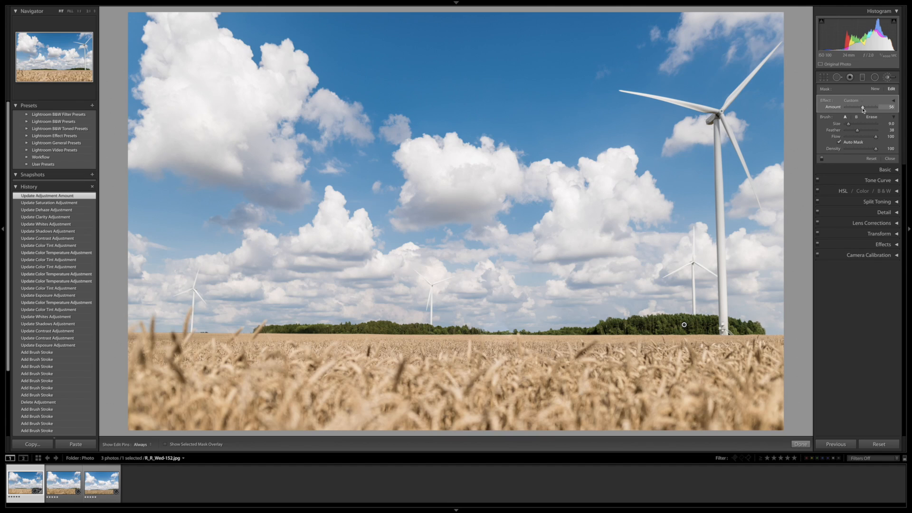
{"action": "left_click_drag", "start_coordinate": [863, 109], "coordinate": [862, 109]}
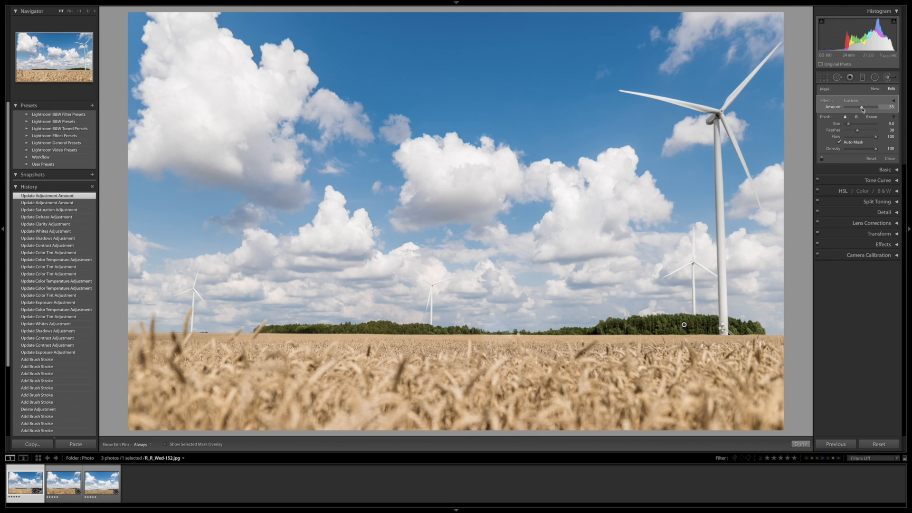
{"action": "left_click_drag", "start_coordinate": [864, 109], "coordinate": [846, 109]}
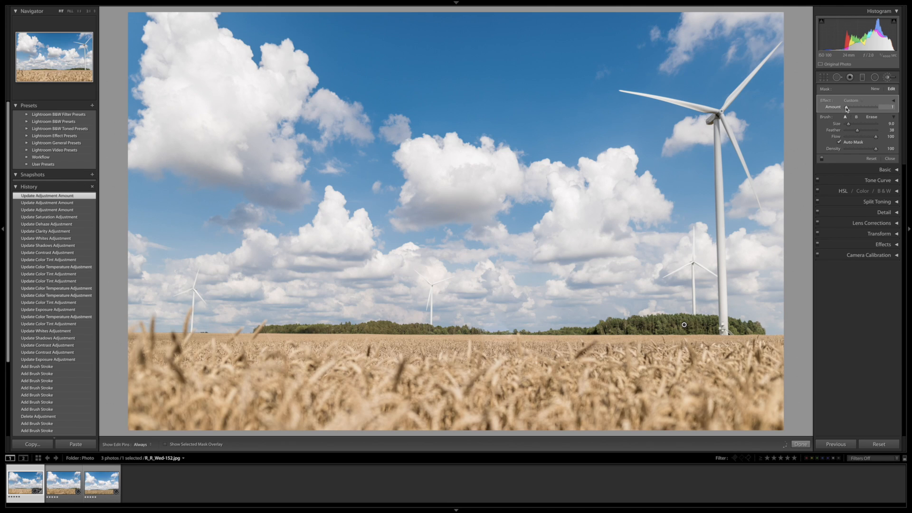
{"action": "left_click_drag", "start_coordinate": [847, 108], "coordinate": [876, 109]}
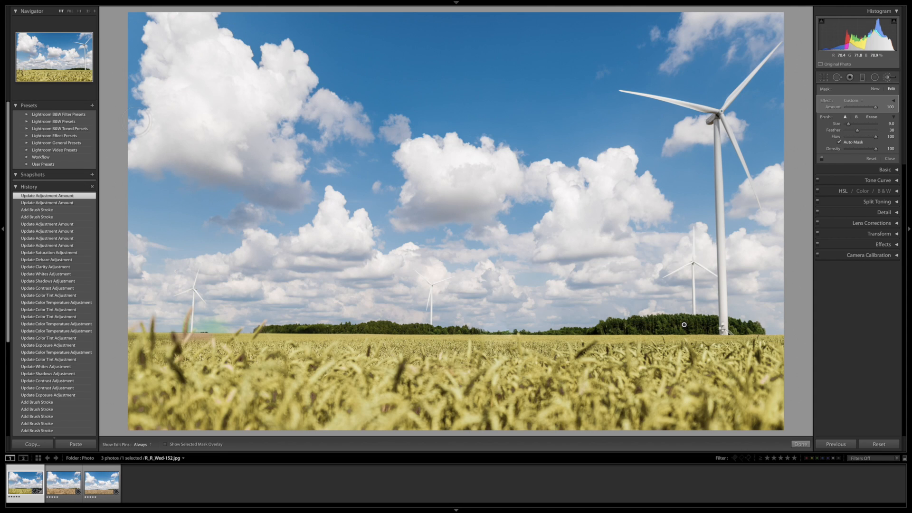
- With the edit pins hidden, brush across the upper clouds and extend the stroke in a straight line into the blue sky, then restore the pins
{"action": "key", "text": "h"}
{"action": "left_click_drag", "start_coordinate": [137, 121], "coordinate": [304, 122]}
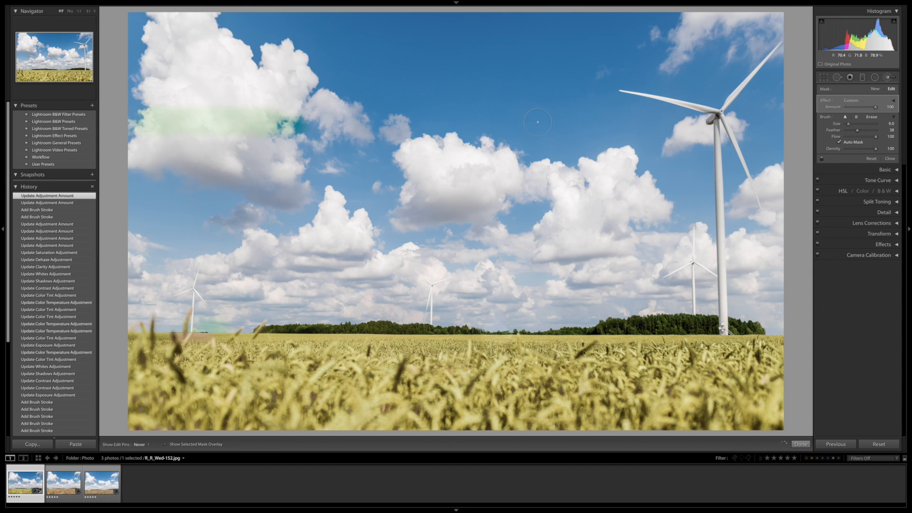
{"action": "left_click", "coordinate": [609, 125], "text": "shift"}
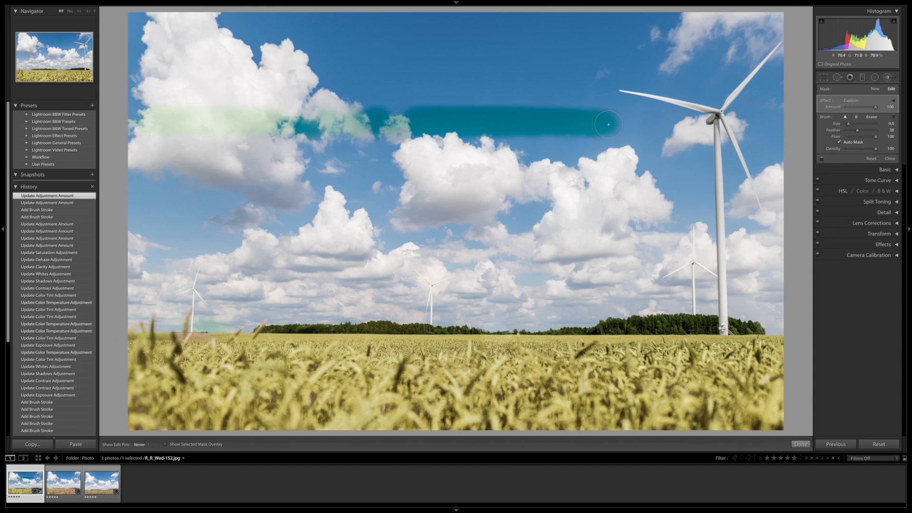
{"action": "key", "text": "h"}
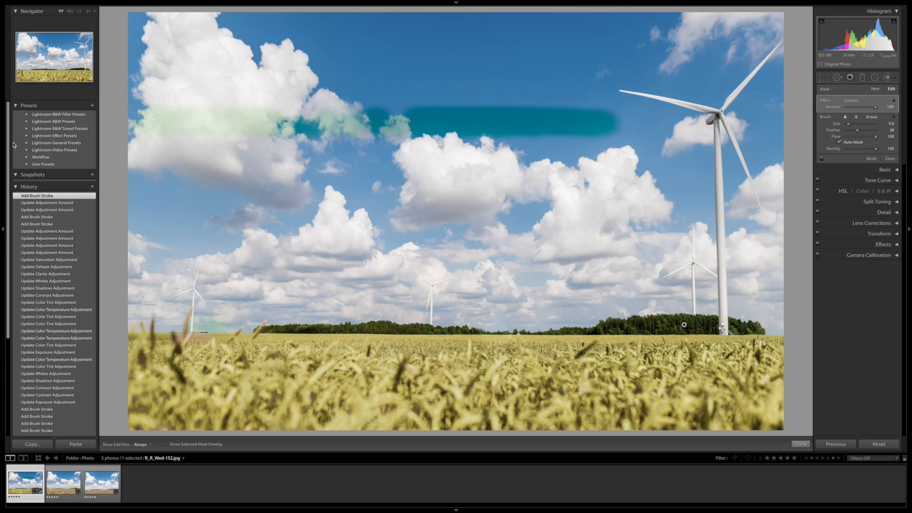
- Paint a straight brush stroke across the middle of the sky, from the large cloud's base to the photo's opposite edge
{"action": "left_click", "coordinate": [171, 197]}
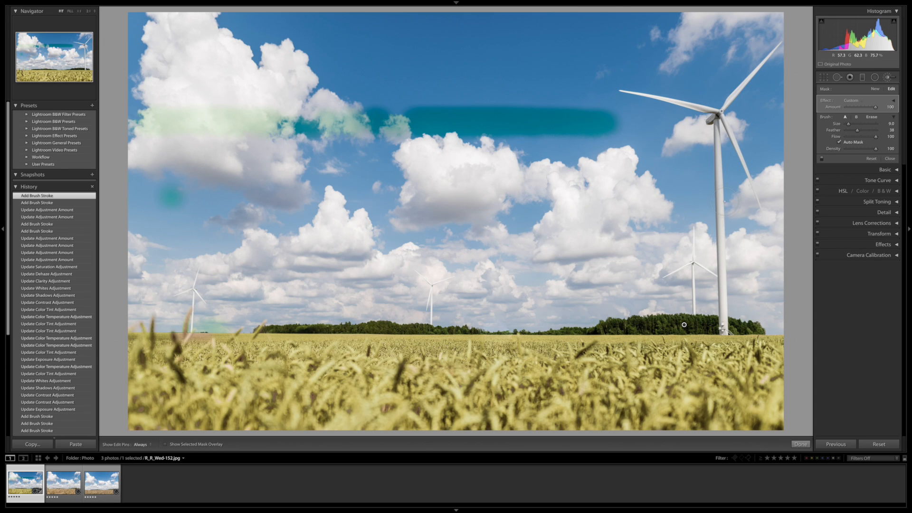
{"action": "key", "text": "shift"}
{"action": "left_click", "coordinate": [763, 202], "text": "shift"}
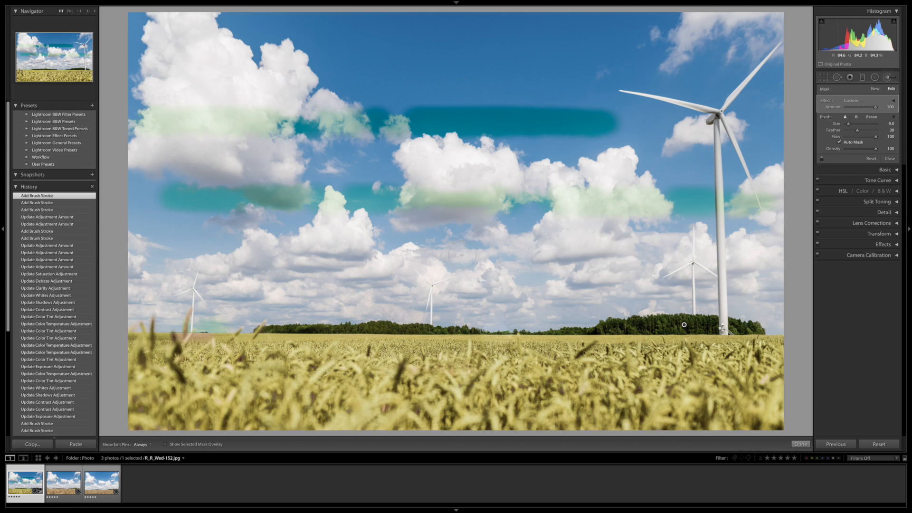
- Enlarge the brush to size 36 and paint a wide straight band across the lower clouds
{"action": "left_click", "coordinate": [170, 269]}
{"action": "scroll", "coordinate": [763, 271], "scroll_direction": "up", "scroll_amount": 8}
{"action": "scroll", "coordinate": [762, 271], "scroll_direction": "up", "scroll_amount": 5}
{"action": "key", "text": "shift"}
{"action": "left_click_drag", "start_coordinate": [754, 269], "coordinate": [149, 272]}
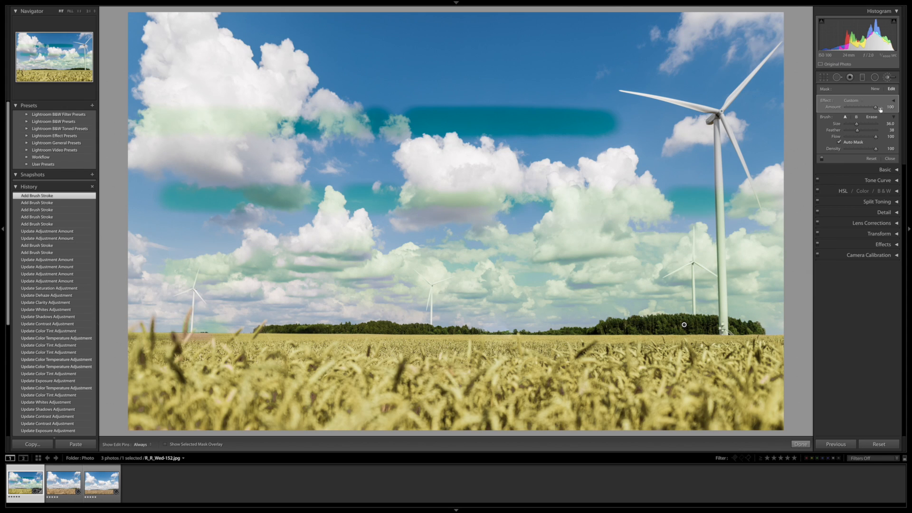
- Expand the full set of effect sliders and delete the selected brush adjustment
{"action": "left_click", "coordinate": [893, 101]}
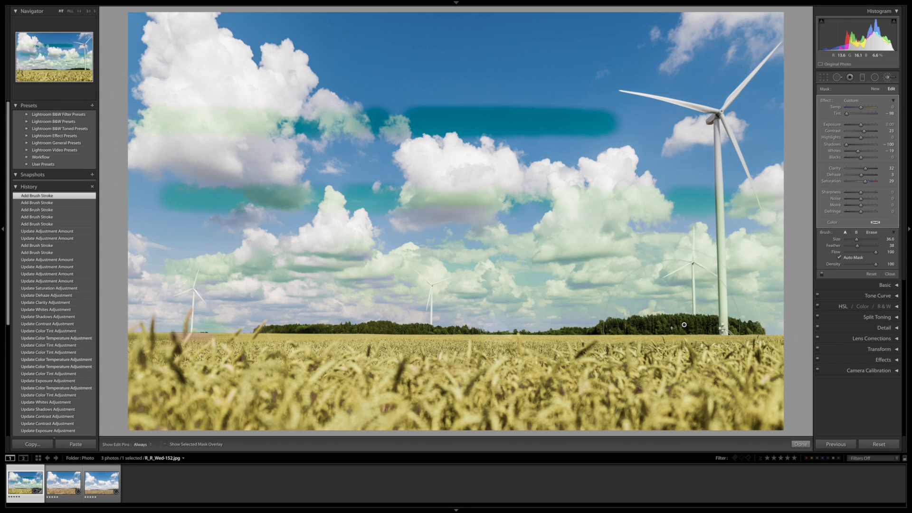
{"action": "key", "text": "Delete"}
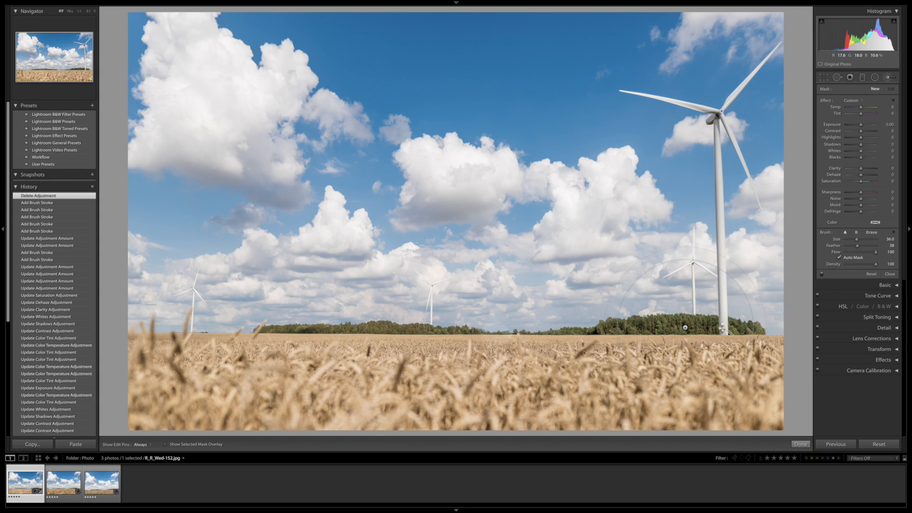
- Preset the new brush with lowered exposure, highlights −54, shadows −57 and saturation −66
{"action": "left_click_drag", "start_coordinate": [860, 124], "coordinate": [851, 126]}
{"action": "left_click_drag", "start_coordinate": [861, 137], "coordinate": [853, 141]}
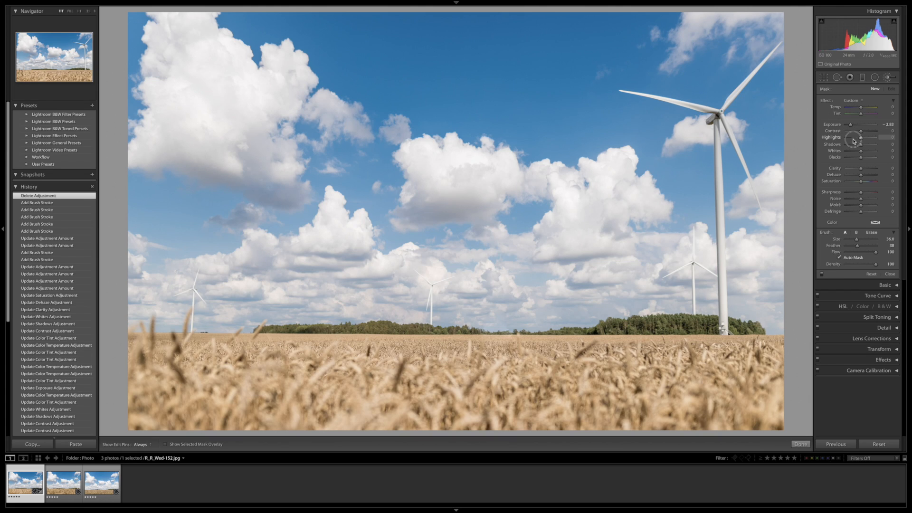
{"action": "left_click", "coordinate": [853, 148]}
- Reduce the brush to size 9 and paint a straight darkening stroke across the upper sky from the large cloud's edge past the wind turbine
{"action": "scroll", "coordinate": [141, 81], "scroll_direction": "down", "scroll_amount": 8}
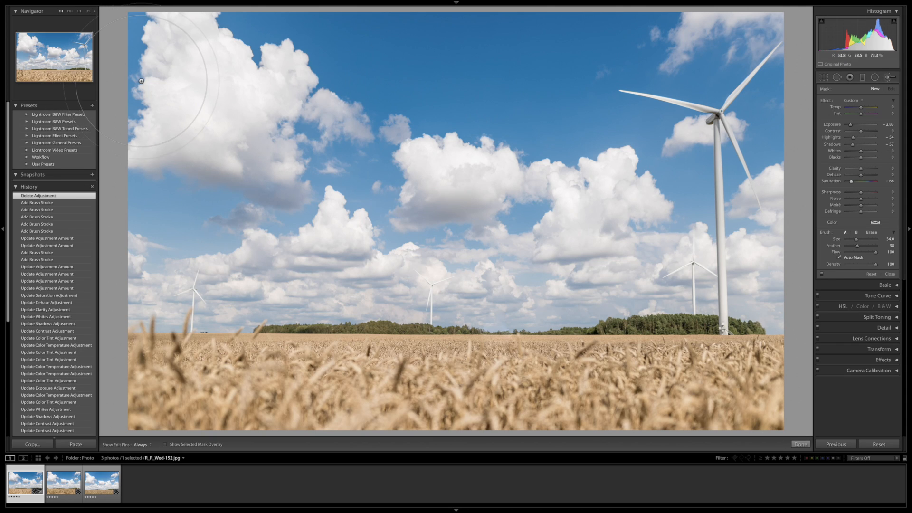
{"action": "scroll", "coordinate": [141, 80], "scroll_direction": "down", "scroll_amount": 3}
{"action": "scroll", "coordinate": [141, 81], "scroll_direction": "down", "scroll_amount": 2}
{"action": "left_click", "coordinate": [142, 109]}
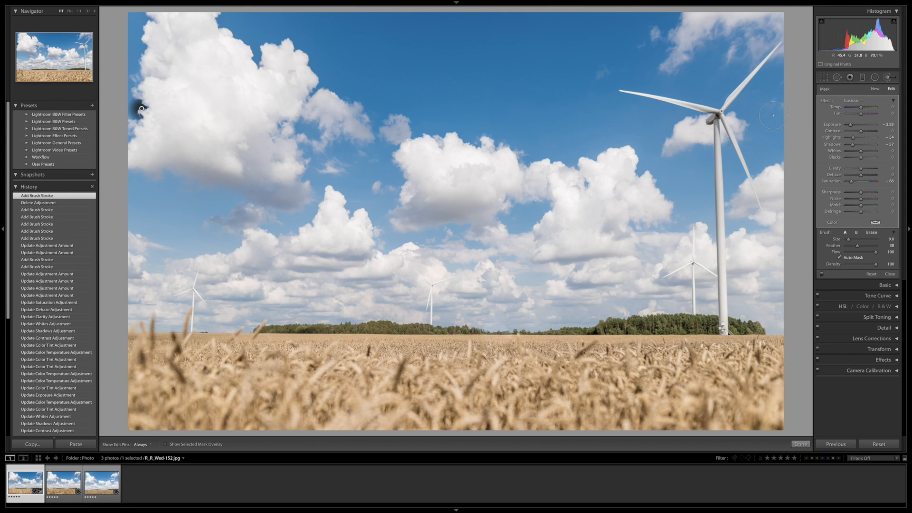
{"action": "scroll", "coordinate": [772, 115], "scroll_direction": "up", "scroll_amount": 2}
{"action": "left_click", "coordinate": [773, 115], "text": "shift"}
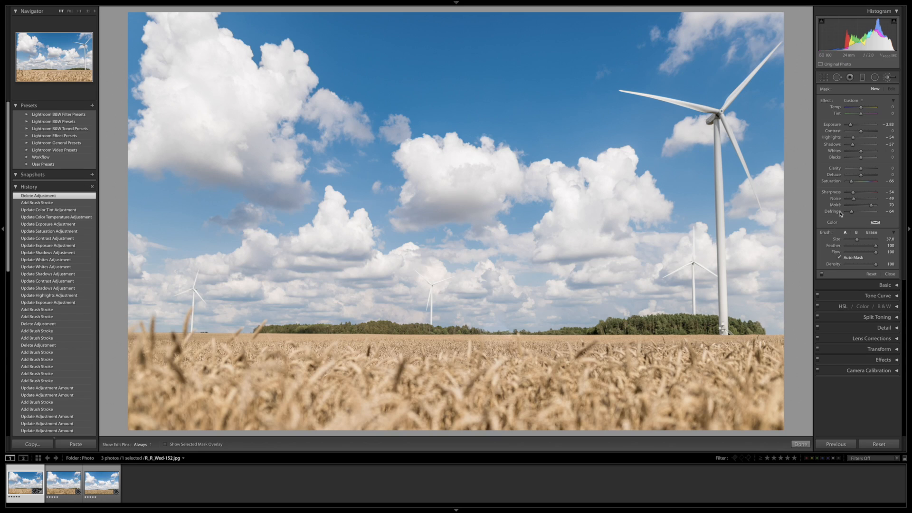
- Reset all of the brush's effect sliders to zero and reduce the brush size to 7
{"action": "scroll", "coordinate": [433, 203], "scroll_direction": "down", "scroll_amount": 6}
{"action": "scroll", "coordinate": [433, 203], "scroll_direction": "down", "scroll_amount": 5}
{"action": "key", "text": "alt"}
{"action": "left_click", "coordinate": [827, 103], "text": "alt"}
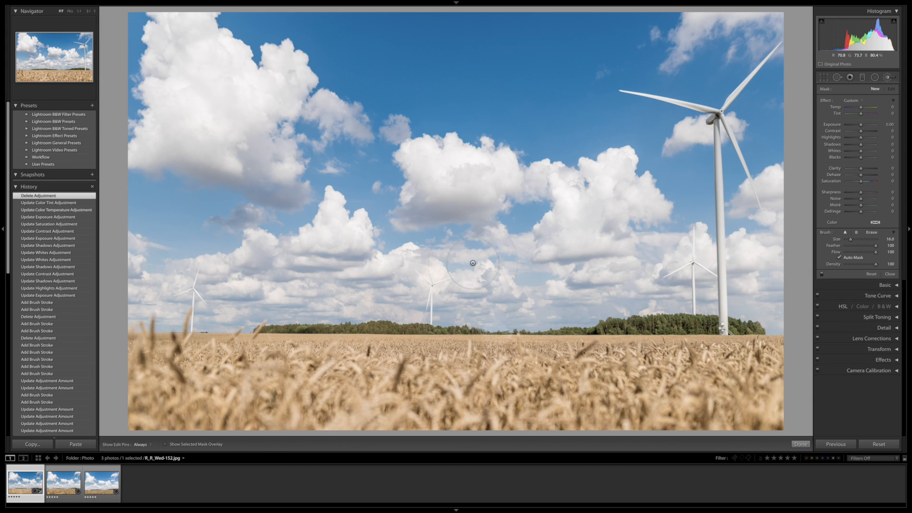
{"action": "scroll", "coordinate": [473, 263], "scroll_direction": "down", "scroll_amount": 9}
- Choose the Sharpness effect preset at 25 and paint it over the trees near the large wind turbine with the edit pins hidden
{"action": "left_click", "coordinate": [850, 100]}
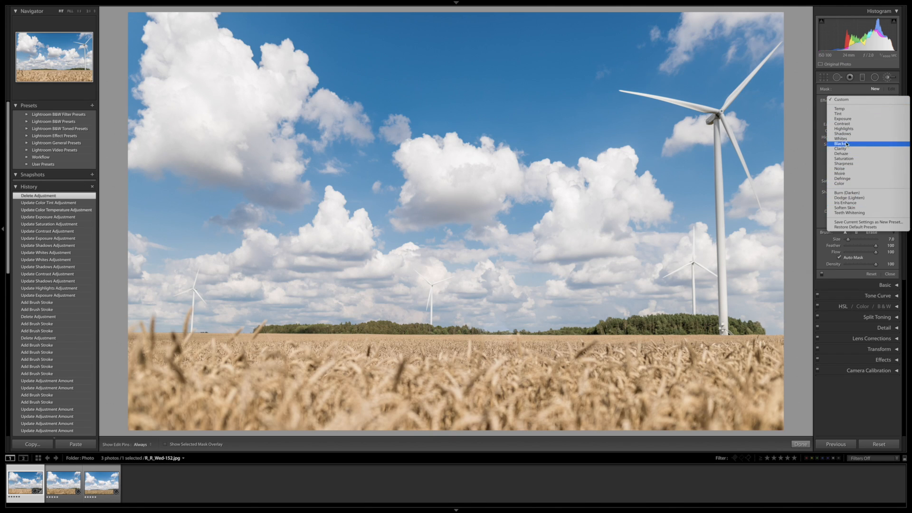
{"action": "left_click", "coordinate": [869, 164]}
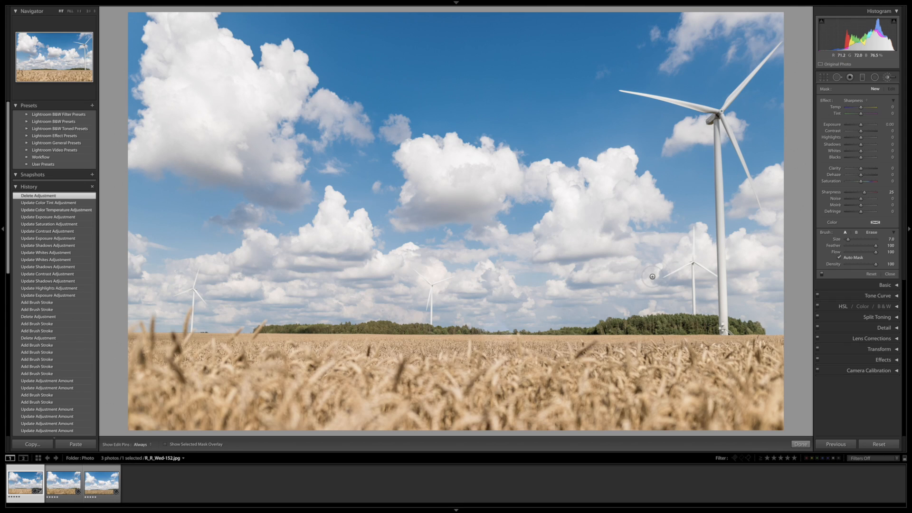
{"action": "key", "text": "h"}
{"action": "left_click_drag", "start_coordinate": [604, 329], "coordinate": [703, 325]}
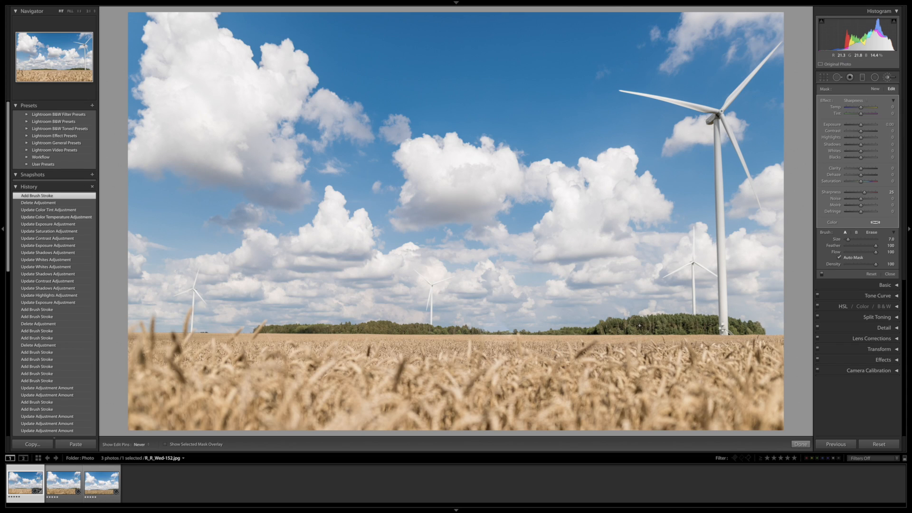
- Choose the Soften Skin preset with clarity −100 and sharpness 25, and paint it over the wheat field with the edit pins hidden
{"action": "left_click", "coordinate": [861, 101]}
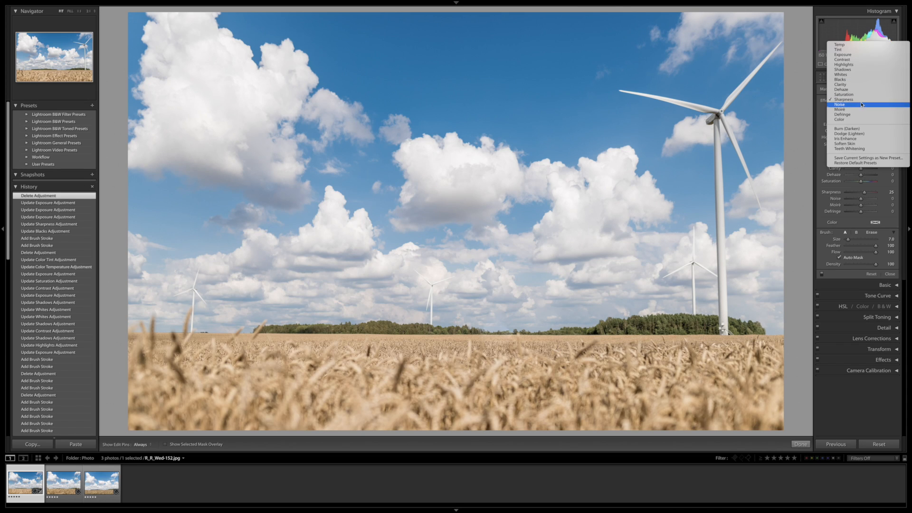
{"action": "left_click", "coordinate": [859, 145]}
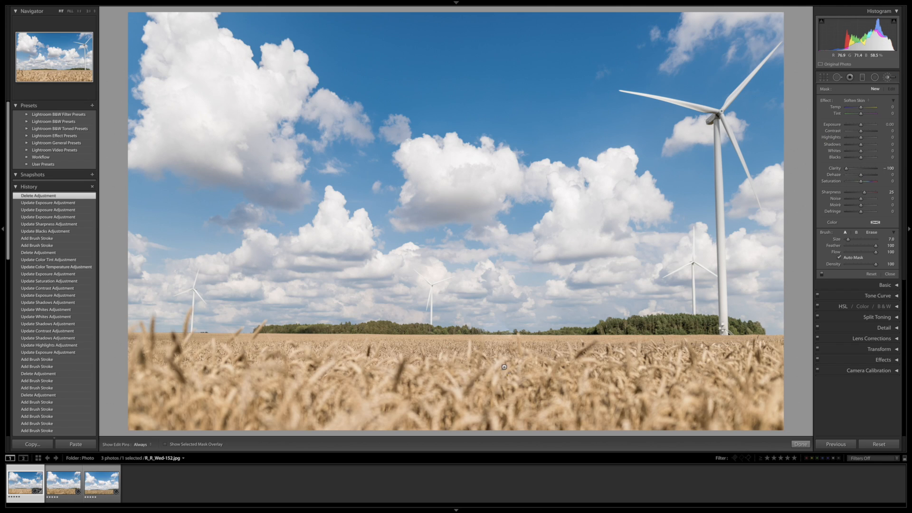
{"action": "key", "text": "h"}
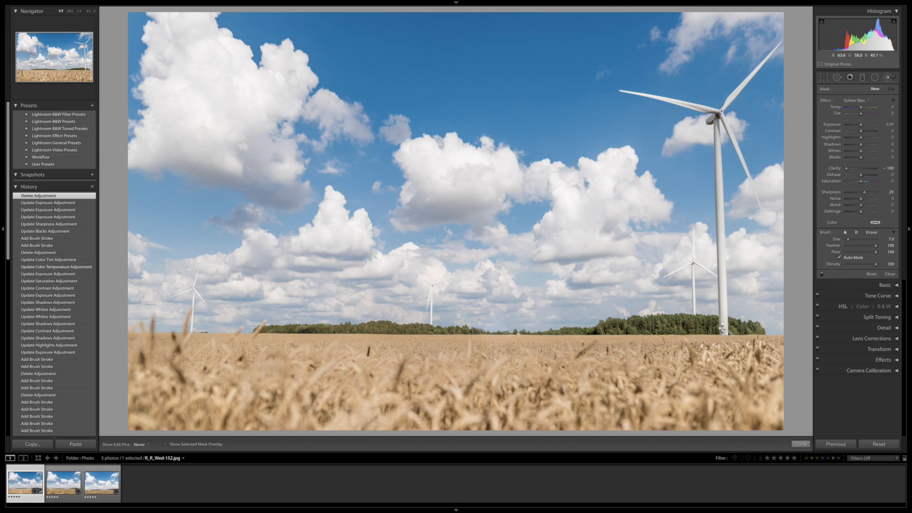
{"action": "left_click_drag", "start_coordinate": [410, 354], "coordinate": [505, 394]}
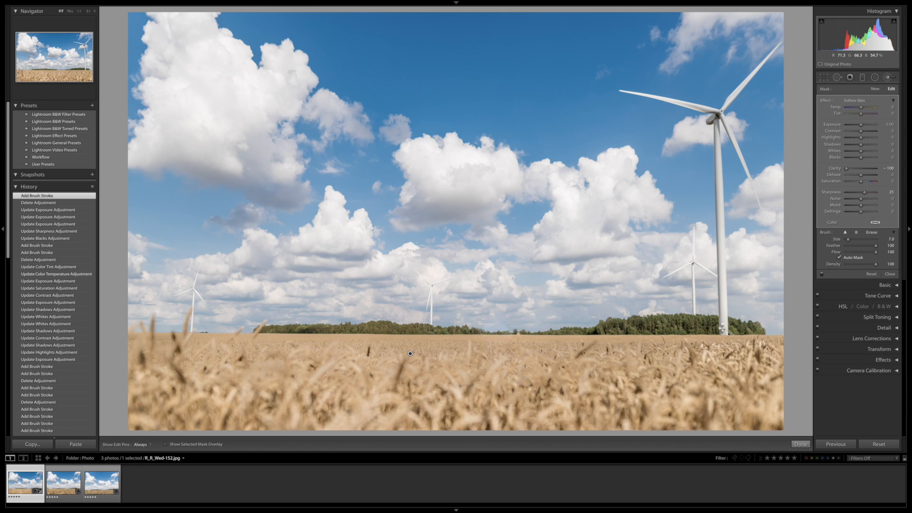
- Reduce the wheat field adjustment's overall Amount to about a quarter, bringing its sharpness to 6
{"action": "left_click", "coordinate": [893, 101]}
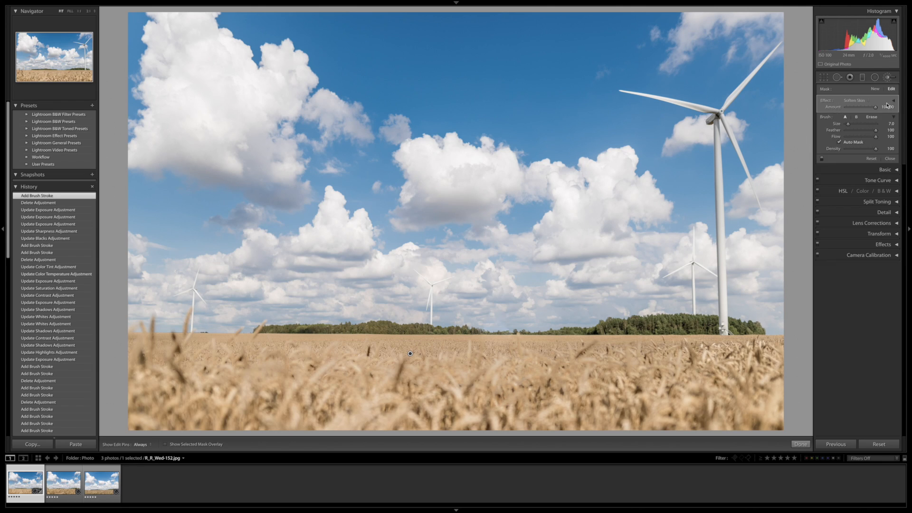
{"action": "left_click_drag", "start_coordinate": [869, 108], "coordinate": [854, 111]}
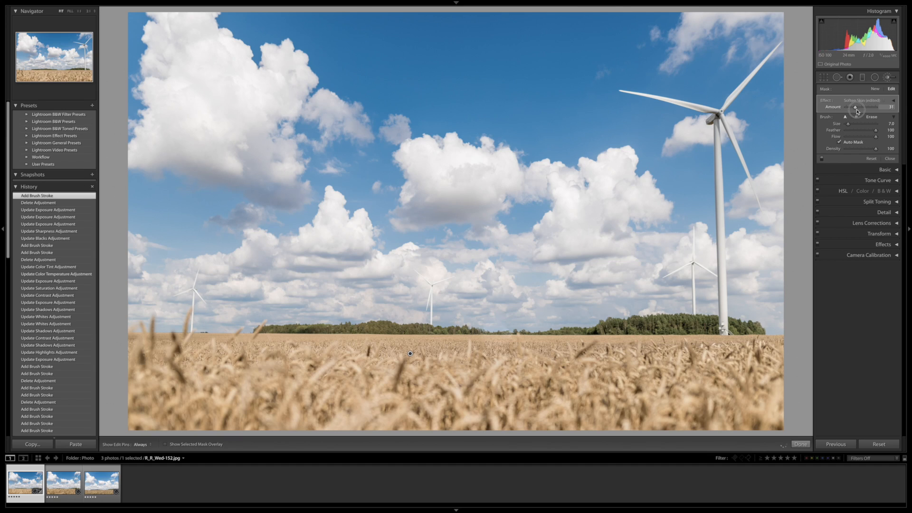
{"action": "left_click", "coordinate": [893, 100]}
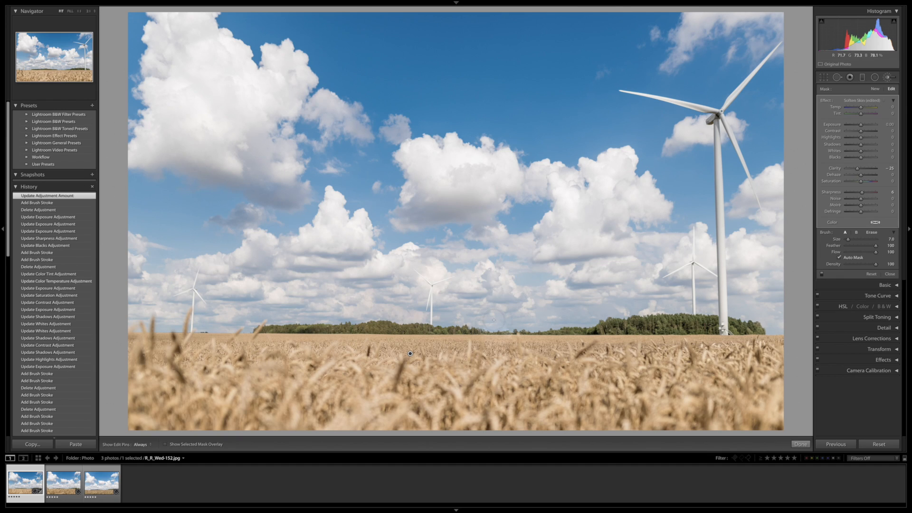
- Deselect and reselect the wheat field adjustment, show its mask overlay, and start a new brush adjustment
{"action": "key", "text": "Return"}
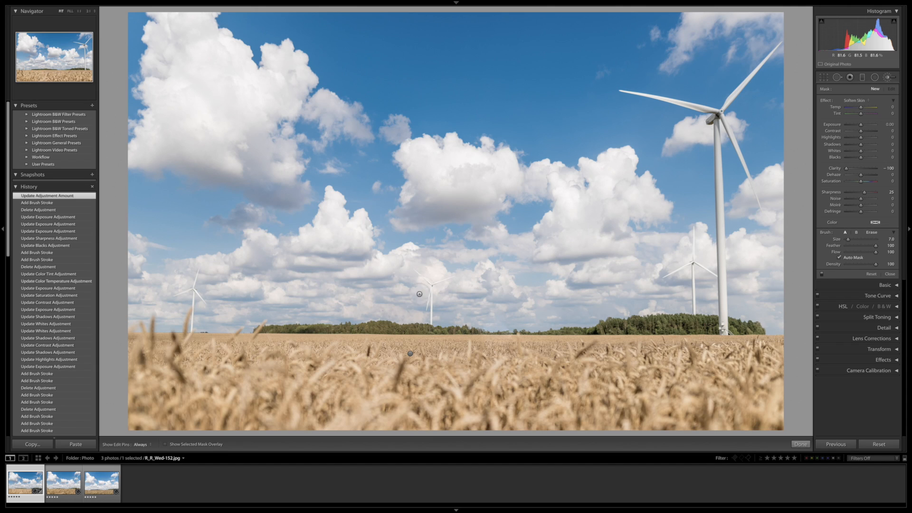
{"action": "left_click", "coordinate": [410, 354]}
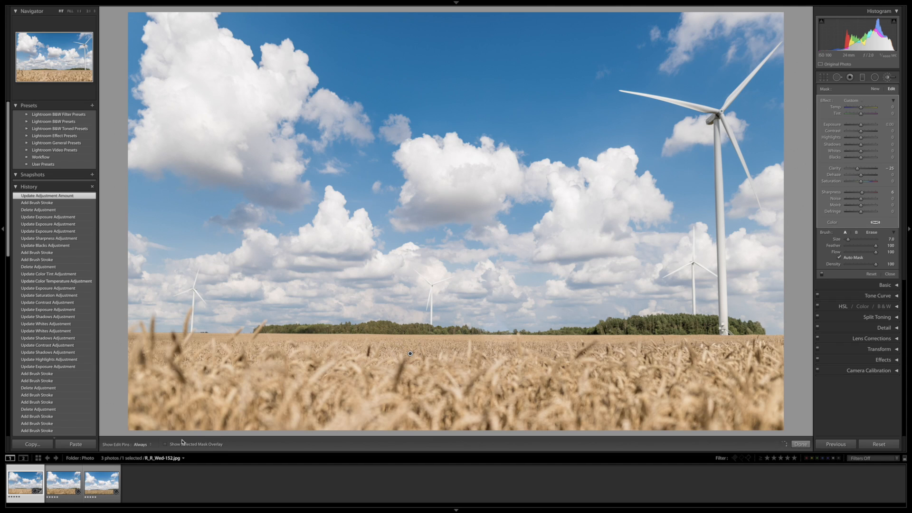
{"action": "left_click", "coordinate": [165, 444]}
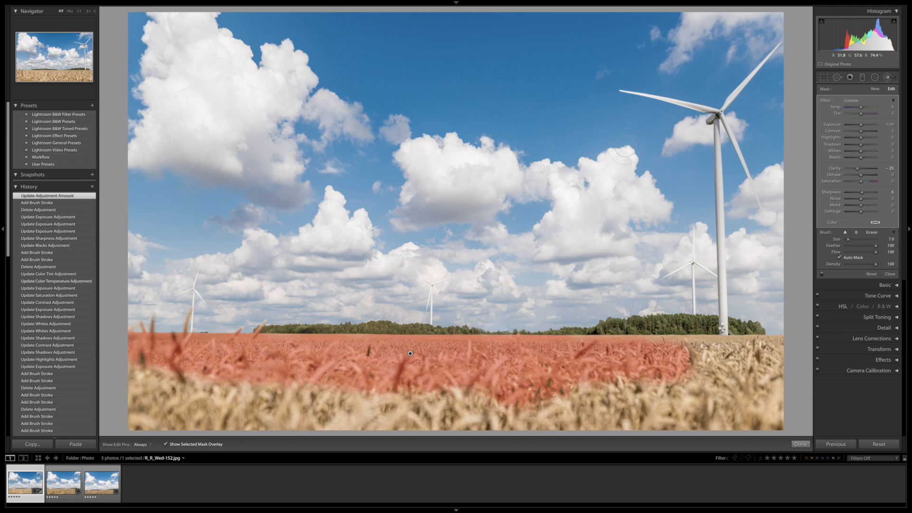
{"action": "left_click", "coordinate": [875, 89]}
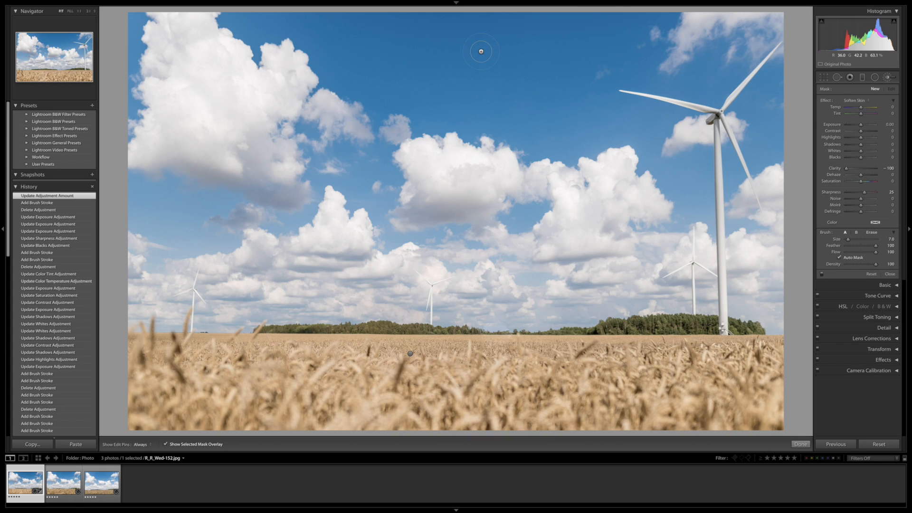
- Paint a new brush adjustment across the open blue sky between the clouds and the large turbine, and hide the mask overlay
{"action": "mouse_move", "coordinate": [480, 52]}
{"action": "left_mouse_down"}
{"action": "mouse_move", "coordinate": [499, 73]}
{"action": "mouse_move", "coordinate": [379, 25]}
{"action": "left_mouse_up"}
{"action": "mouse_move", "coordinate": [434, 22]}
{"action": "left_mouse_down"}
{"action": "mouse_move", "coordinate": [308, 22]}
{"action": "mouse_move", "coordinate": [571, 80]}
{"action": "left_mouse_up"}
{"action": "mouse_move", "coordinate": [477, 122]}
{"action": "left_mouse_down"}
{"action": "mouse_move", "coordinate": [561, 155]}
{"action": "mouse_move", "coordinate": [587, 152]}
{"action": "left_mouse_up"}
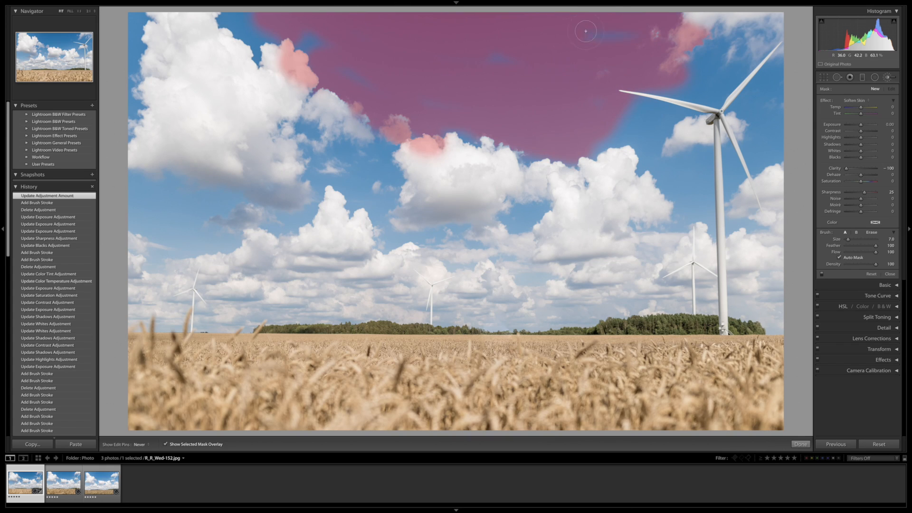
{"action": "left_click_drag", "start_coordinate": [427, 61], "coordinate": [425, 63]}
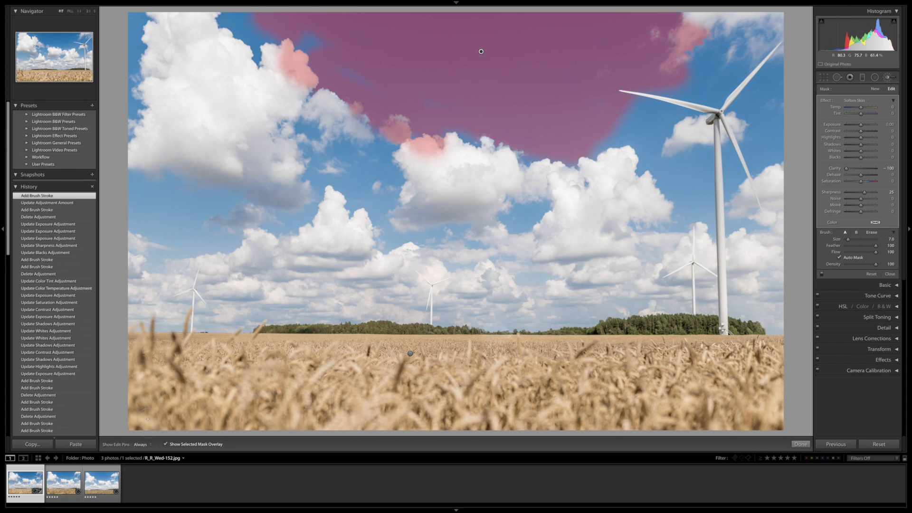
{"action": "key", "text": "o"}
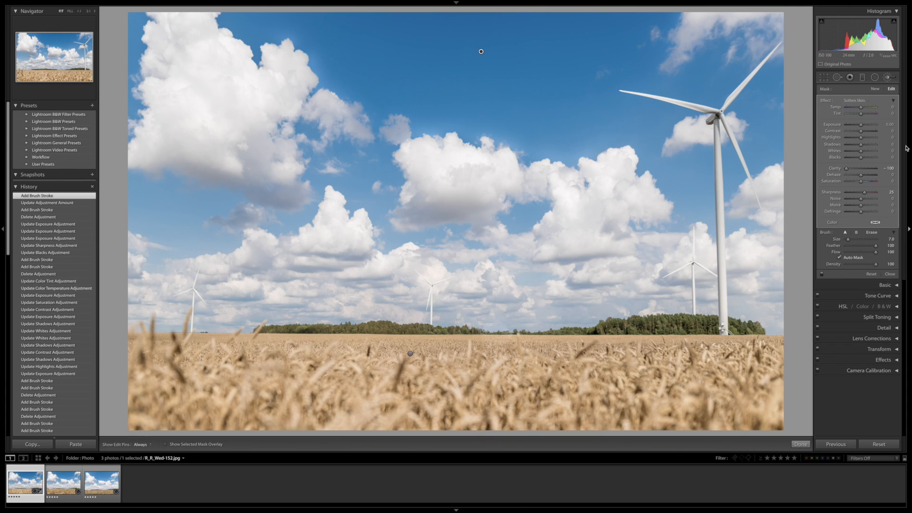
- Apply the Burn (Darken) effect preset to the sky adjustment and lower its exposure to −2.87
{"action": "left_click", "coordinate": [862, 100]}
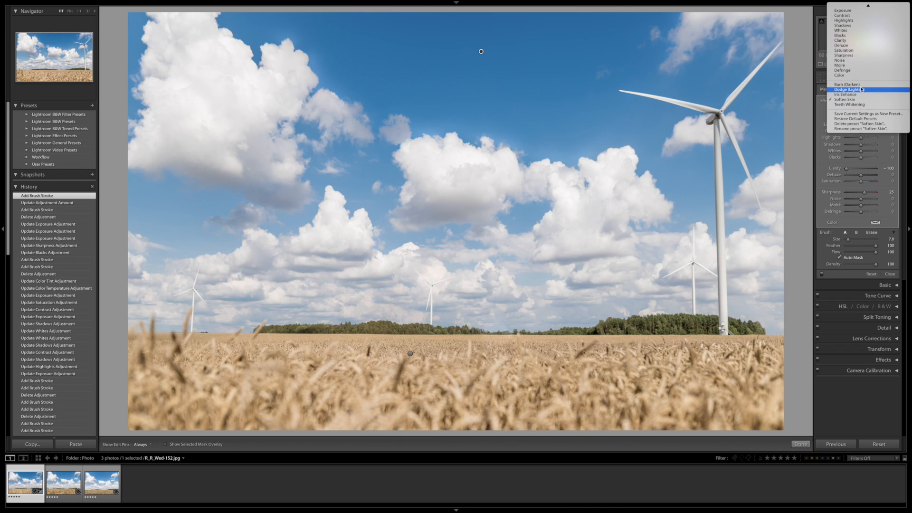
{"action": "left_click", "coordinate": [846, 84]}
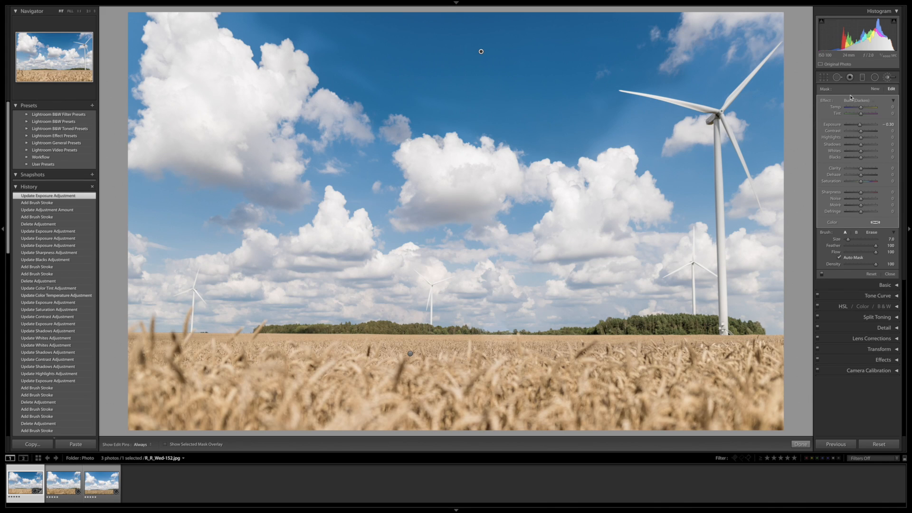
{"action": "left_click_drag", "start_coordinate": [862, 125], "coordinate": [849, 125]}
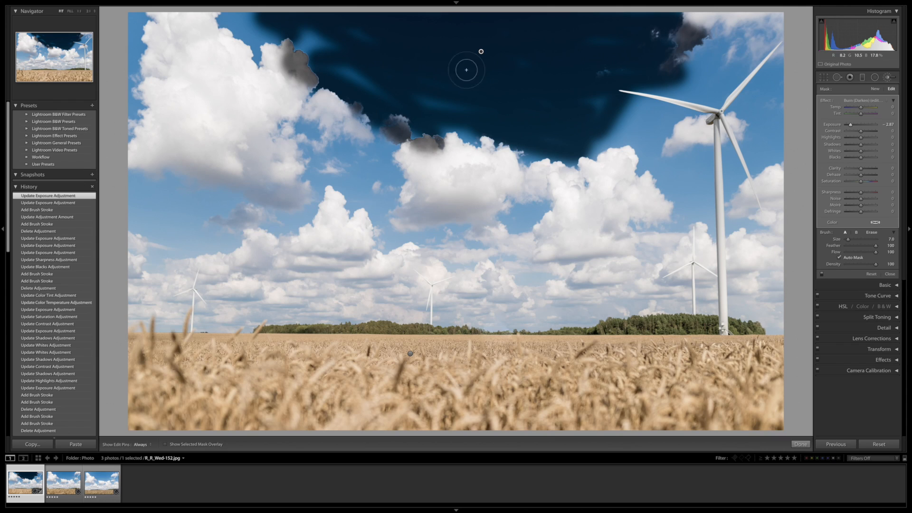
- Collapse the effect settings, scale the sky adjustment's Amount to bring exposure to −0.38, and expand the settings again
{"action": "left_click", "coordinate": [893, 100]}
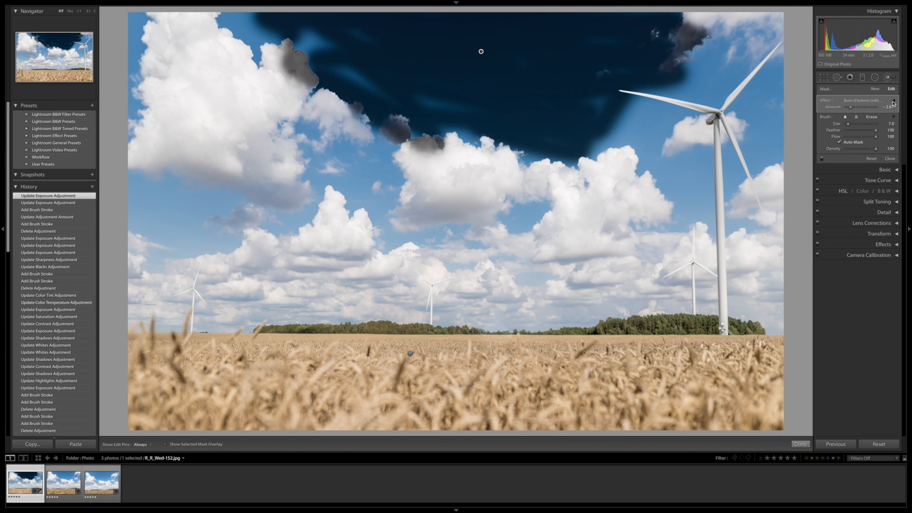
{"action": "left_click_drag", "start_coordinate": [865, 107], "coordinate": [859, 111]}
{"action": "left_click", "coordinate": [893, 101]}
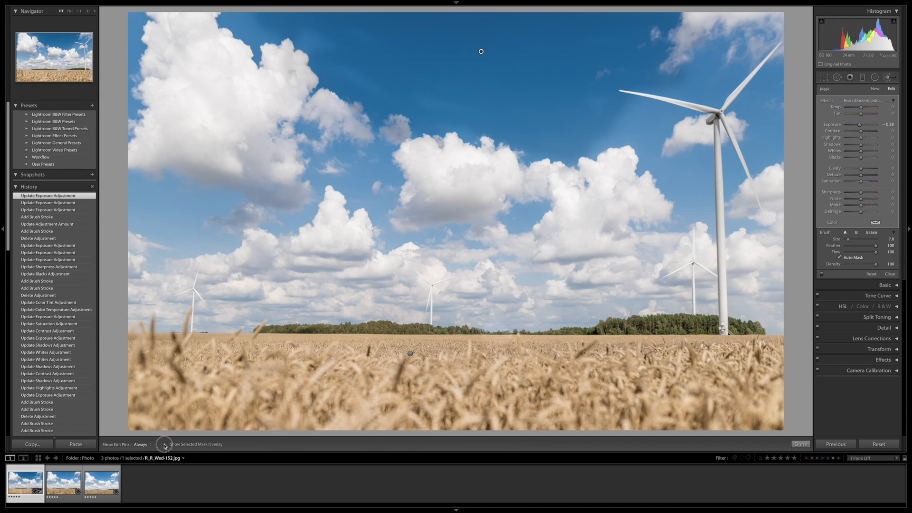
- Show the mask overlay and move the wheat field adjustment over the horizon, settling it in the right foreground of the wheat
{"action": "left_click", "coordinate": [166, 444]}
{"action": "left_click", "coordinate": [410, 355]}
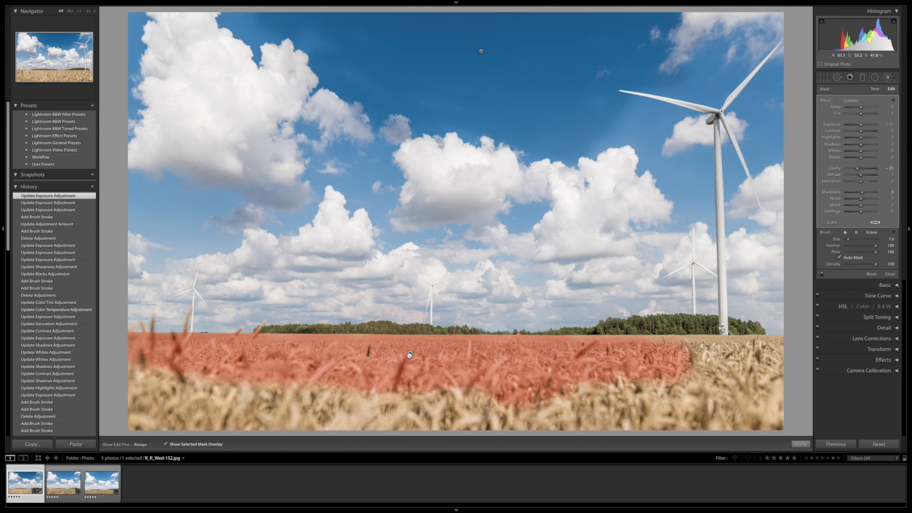
{"action": "left_click_drag", "start_coordinate": [409, 354], "coordinate": [427, 316]}
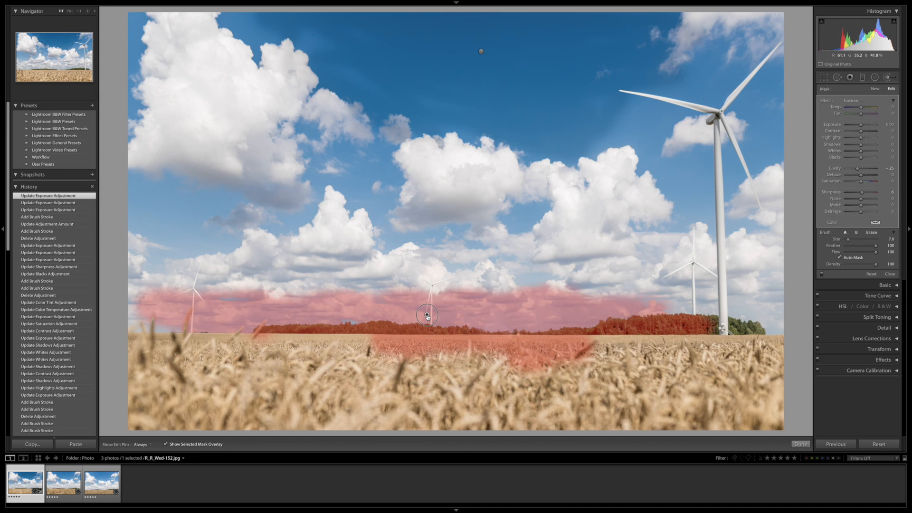
{"action": "mouse_move", "coordinate": [427, 316]}
{"action": "left_mouse_down"}
{"action": "mouse_move", "coordinate": [489, 363]}
{"action": "mouse_move", "coordinate": [563, 363]}
{"action": "mouse_move", "coordinate": [592, 391]}
{"action": "left_mouse_up"}
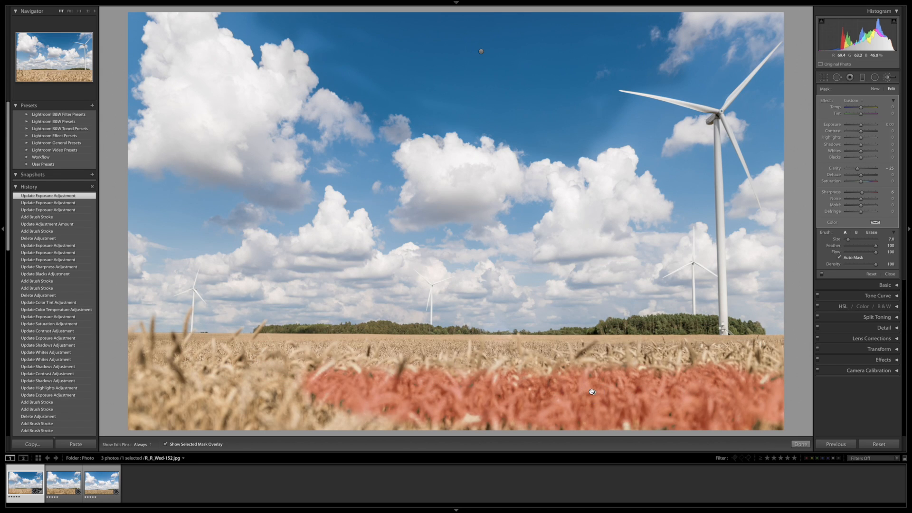
- Extend the relocated wheat adjustment with strokes along the field below the horizon and one across the blue sky
{"action": "key", "text": "h"}
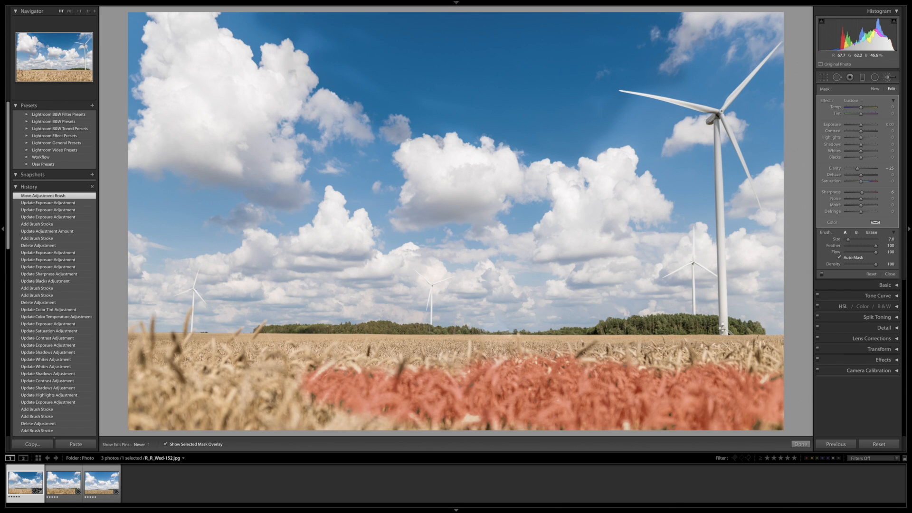
{"action": "left_click_drag", "start_coordinate": [359, 345], "coordinate": [359, 345]}
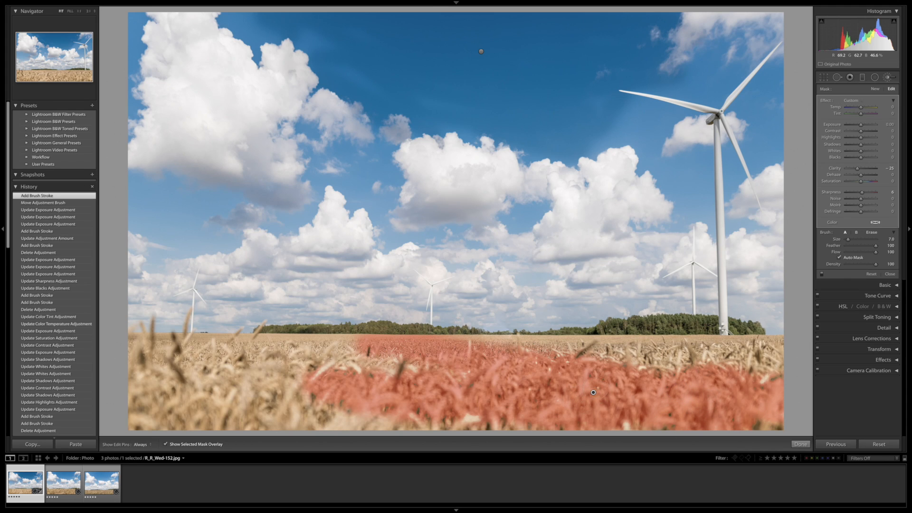
{"action": "mouse_move", "coordinate": [684, 361]}
{"action": "left_mouse_down"}
{"action": "mouse_move", "coordinate": [665, 361]}
{"action": "mouse_move", "coordinate": [732, 359]}
{"action": "mouse_move", "coordinate": [594, 352]}
{"action": "left_mouse_up"}
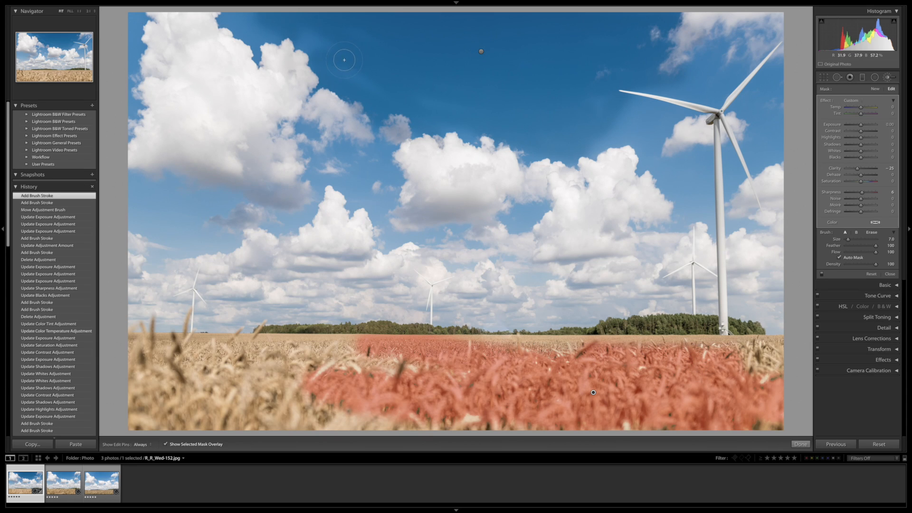
{"action": "key", "text": "h"}
{"action": "mouse_move", "coordinate": [404, 90]}
{"action": "left_mouse_down"}
{"action": "mouse_move", "coordinate": [497, 112]}
{"action": "mouse_move", "coordinate": [339, 76]}
{"action": "mouse_move", "coordinate": [504, 121]}
{"action": "mouse_move", "coordinate": [438, 114]}
{"action": "mouse_move", "coordinate": [460, 124]}
{"action": "mouse_move", "coordinate": [510, 129]}
{"action": "mouse_move", "coordinate": [459, 123]}
{"action": "left_mouse_up"}
{"action": "key", "text": "h"}
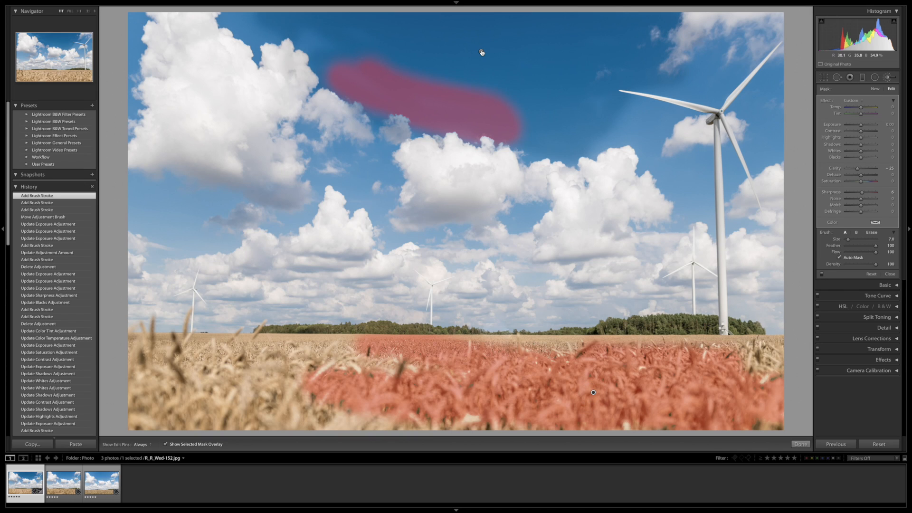
- Select the sky adjustment, extend its mask beside the large turbine's tower, and move it down and left over the clouds
{"action": "left_click", "coordinate": [482, 52]}
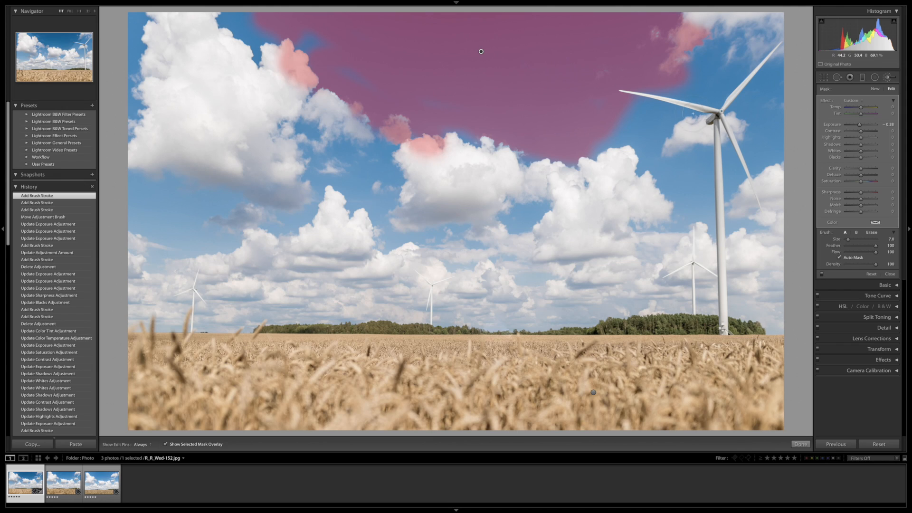
{"action": "mouse_move", "coordinate": [634, 106]}
{"action": "left_mouse_down"}
{"action": "mouse_move", "coordinate": [667, 113]}
{"action": "mouse_move", "coordinate": [624, 124]}
{"action": "mouse_move", "coordinate": [693, 209]}
{"action": "mouse_move", "coordinate": [691, 147]}
{"action": "left_mouse_up"}
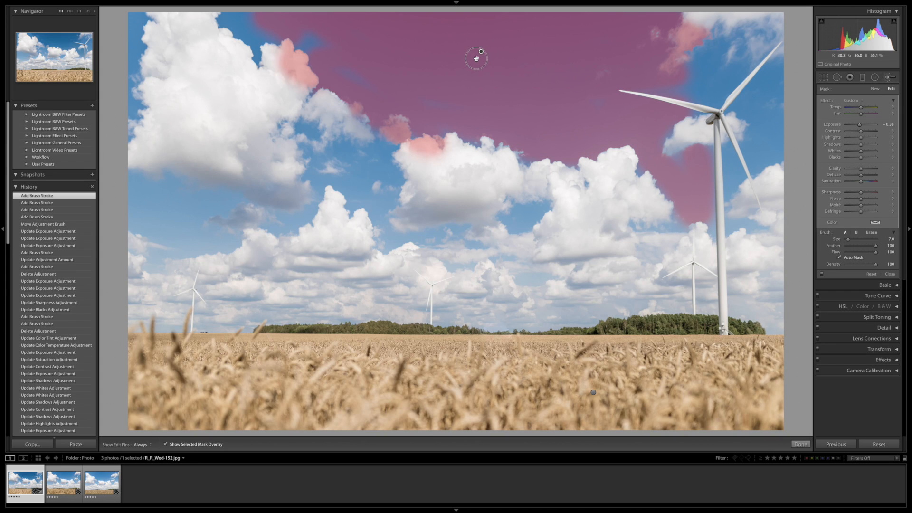
{"action": "left_click_drag", "start_coordinate": [480, 51], "coordinate": [383, 99]}
{"action": "left_click_drag", "start_coordinate": [330, 143], "coordinate": [323, 146]}
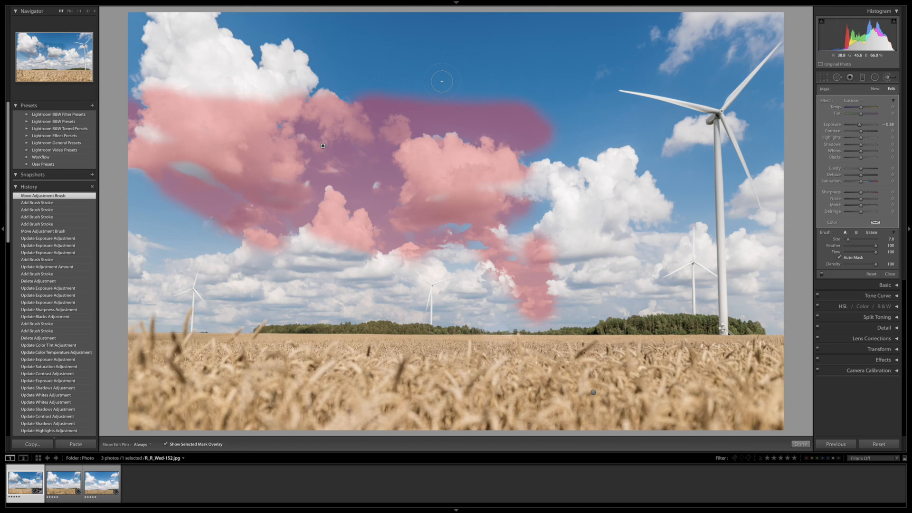
- Erase parts of the moved sky mask along its upper edge, first with a temporary eraser and again with the Erase brush
{"action": "key", "text": "alt"}
{"action": "key", "text": "h"}
{"action": "left_click_drag", "start_coordinate": [478, 109], "coordinate": [533, 118]}
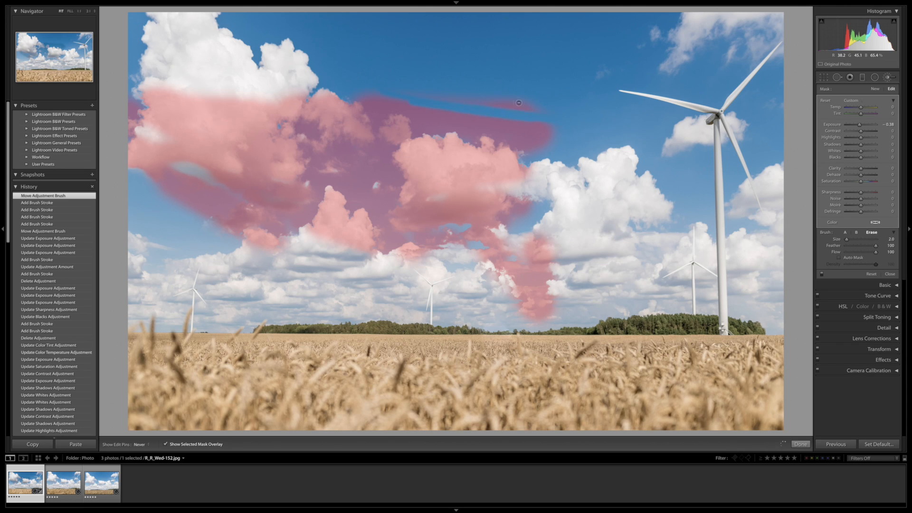
{"action": "key", "text": "h"}
{"action": "left_click", "coordinate": [872, 233]}
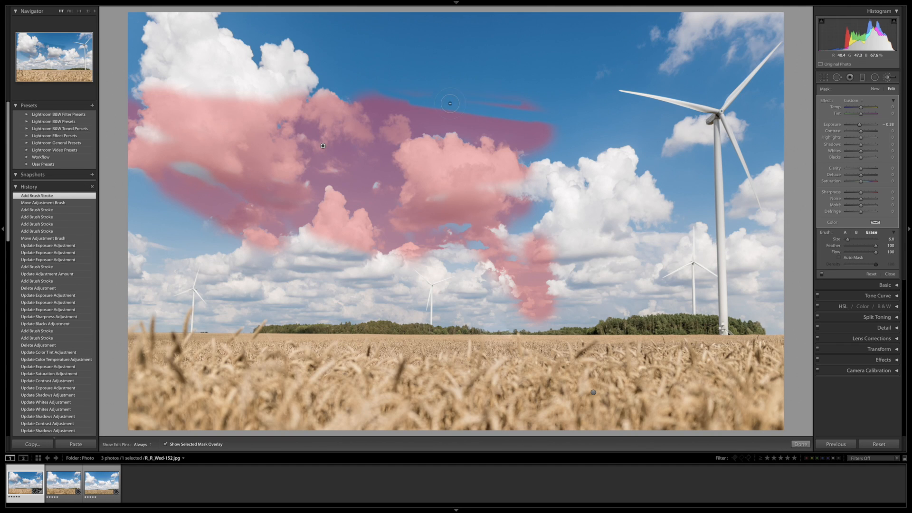
{"action": "mouse_move", "coordinate": [485, 114]}
{"action": "left_mouse_down"}
{"action": "mouse_move", "coordinate": [546, 135]}
{"action": "mouse_move", "coordinate": [470, 142]}
{"action": "mouse_move", "coordinate": [389, 102]}
{"action": "mouse_move", "coordinate": [374, 104]}
{"action": "left_mouse_up"}
{"action": "key", "text": "h"}
- Move the sky adjustment over the large cloud at the photo's upper left and erase along the mask's lower-left edge
{"action": "left_click_drag", "start_coordinate": [322, 146], "coordinate": [221, 98]}
{"action": "key", "text": "h"}
{"action": "left_click_drag", "start_coordinate": [137, 193], "coordinate": [137, 187]}
{"action": "key", "text": "h"}
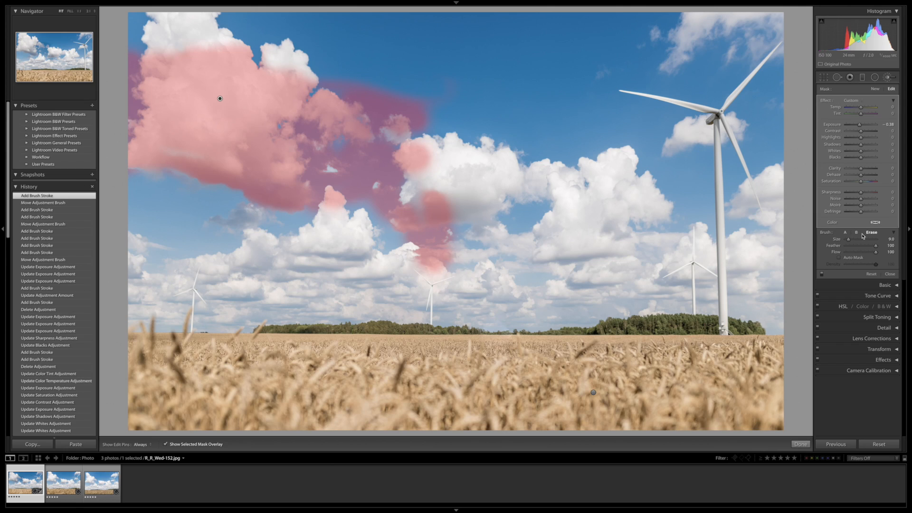
- Switch back to brush A and paint along the lower-left edge of the large cloud's mask
{"action": "left_click", "coordinate": [845, 232]}
{"action": "key", "text": "h"}
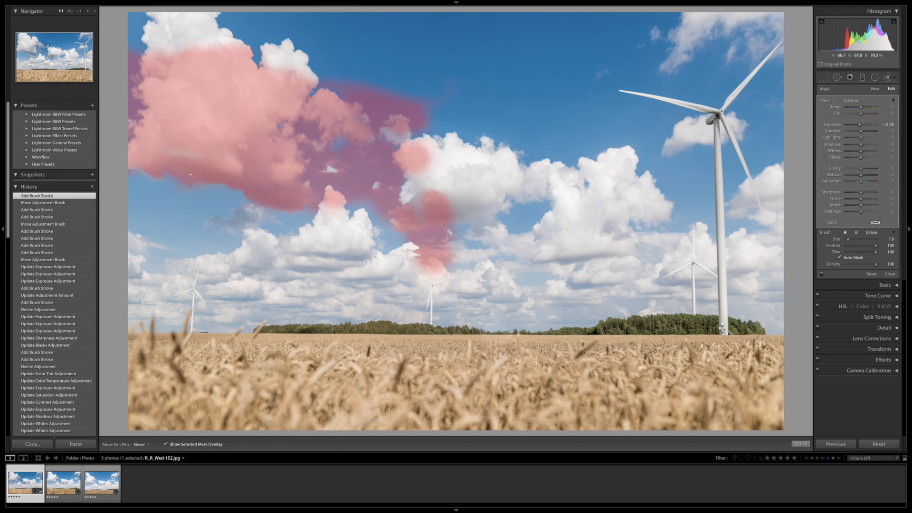
{"action": "left_click_drag", "start_coordinate": [146, 163], "coordinate": [139, 162]}
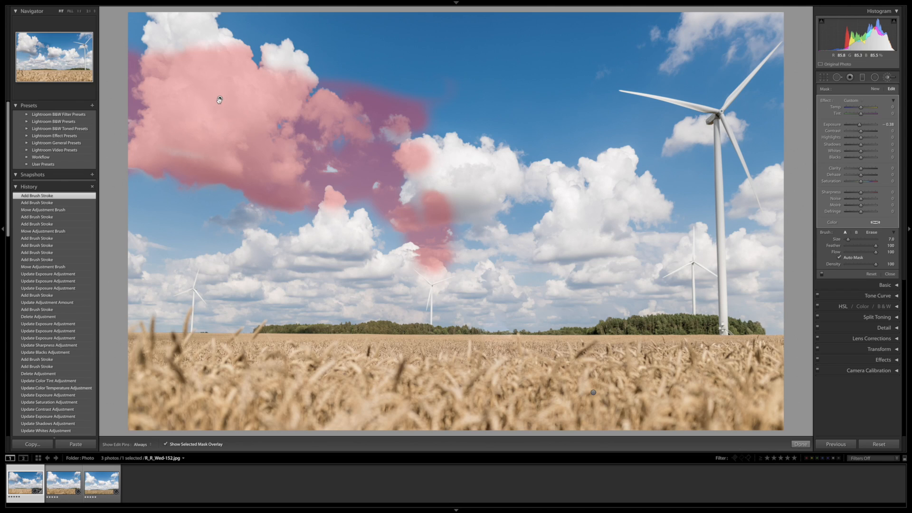
- Duplicate the adjustment on the large cloud and move the copy to the blue sky near the large turbine
{"action": "right_click", "coordinate": [219, 99]}
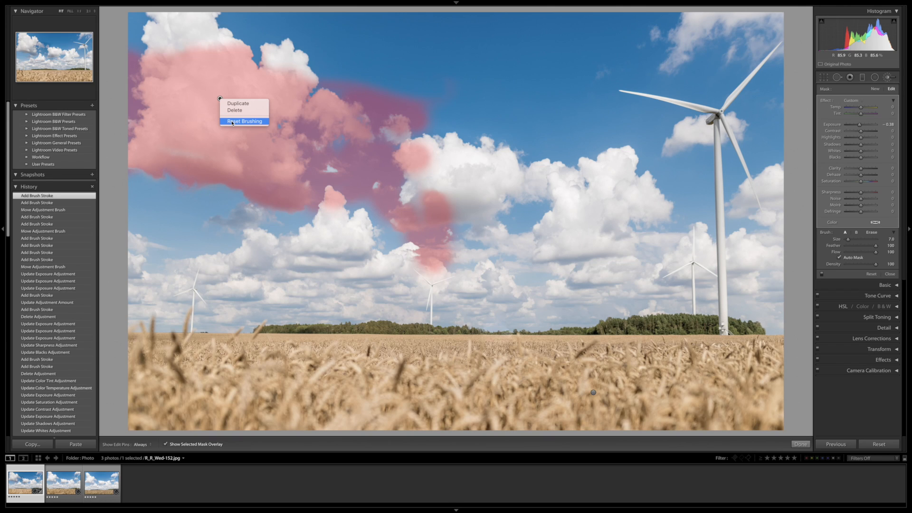
{"action": "left_click", "coordinate": [235, 103]}
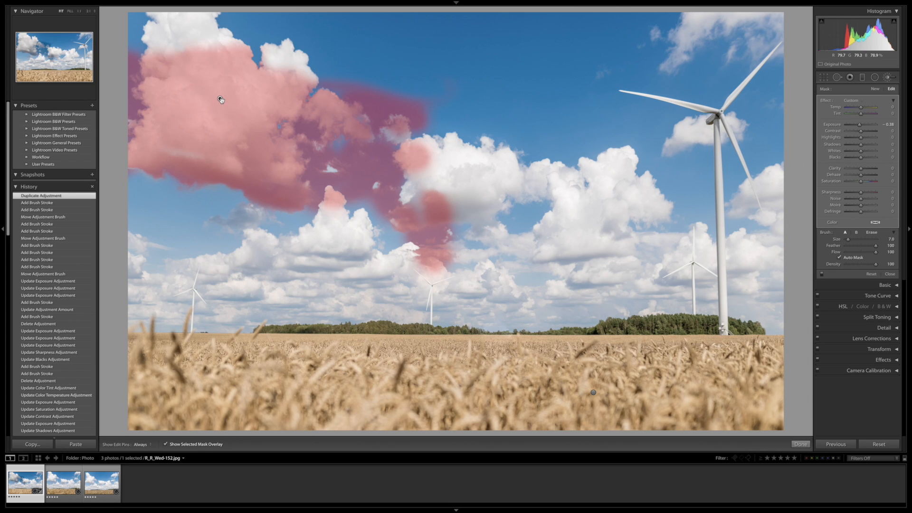
{"action": "left_click_drag", "start_coordinate": [221, 100], "coordinate": [260, 108]}
{"action": "left_click_drag", "start_coordinate": [489, 117], "coordinate": [557, 95]}
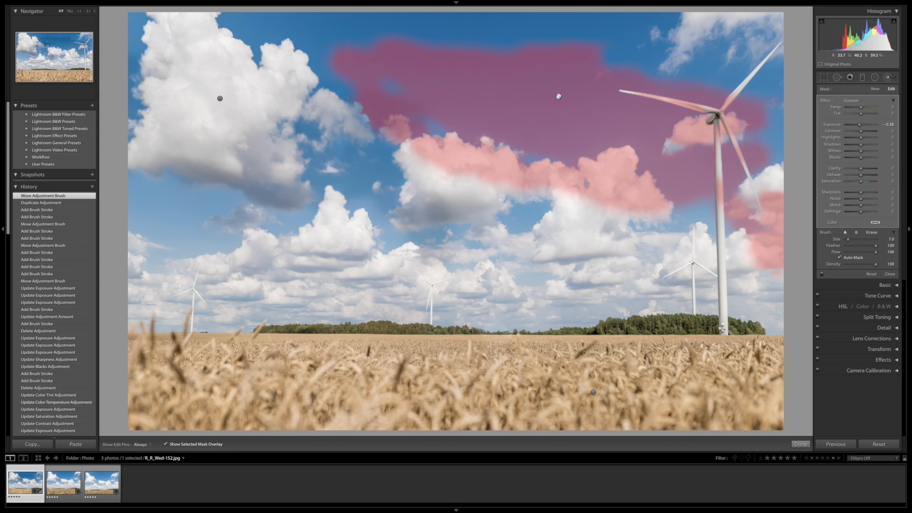
- Compare the original and copied masks, and create a second copy from the sky one, placed above the horizon
{"action": "left_click", "coordinate": [220, 98]}
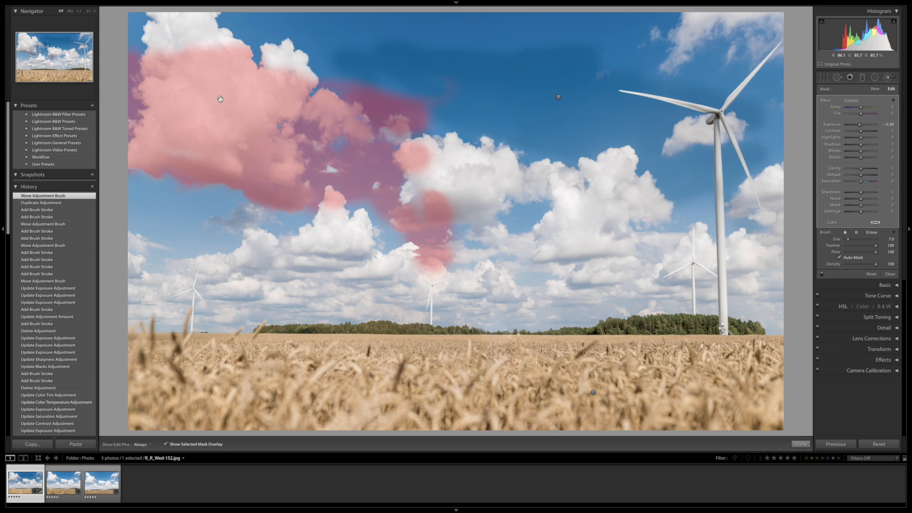
{"action": "left_click", "coordinate": [559, 98]}
{"action": "left_click_drag", "start_coordinate": [559, 98], "coordinate": [536, 287]}
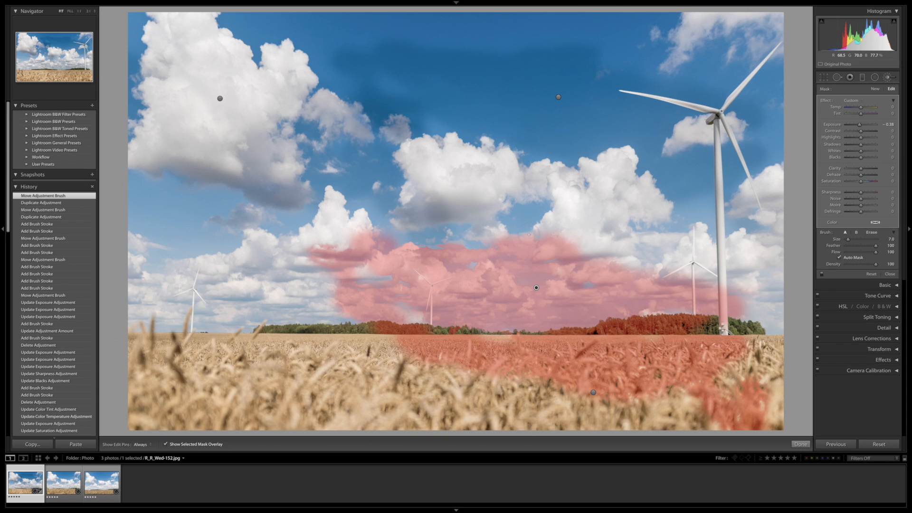
- Delete both duplicated adjustments and the original adjustment on the large cloud, keeping only the wheat field adjustment
{"action": "right_click", "coordinate": [535, 288]}
{"action": "left_click", "coordinate": [544, 298]}
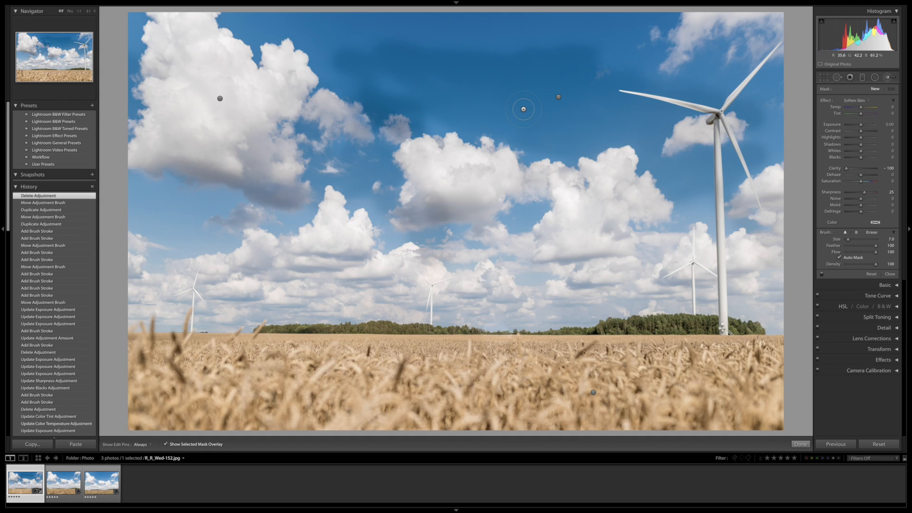
{"action": "right_click", "coordinate": [555, 99]}
{"action": "left_click", "coordinate": [563, 110]}
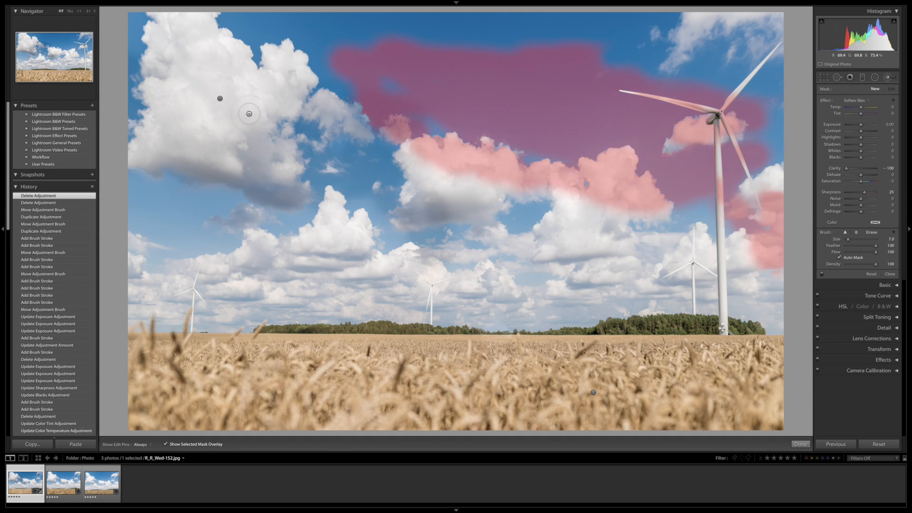
{"action": "left_click", "coordinate": [219, 98]}
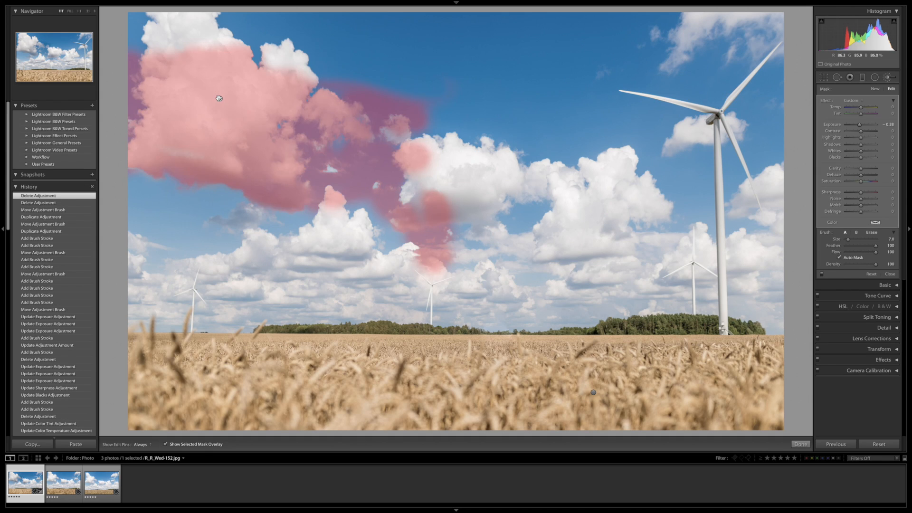
{"action": "key", "text": "Delete"}
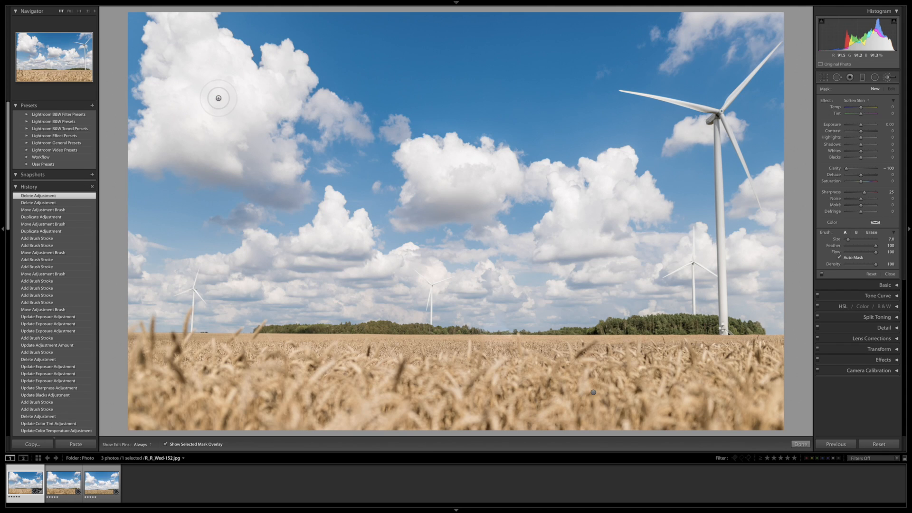